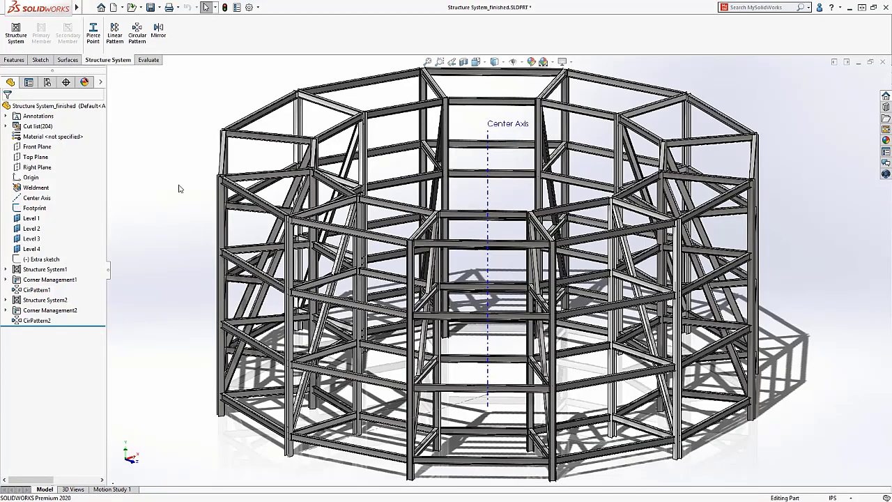
Orbit the finished tower and highlight the W12x65, W33x130 and W14x48<2> cut-list groups.
middle_click_drag(178, 188, 267, 255)
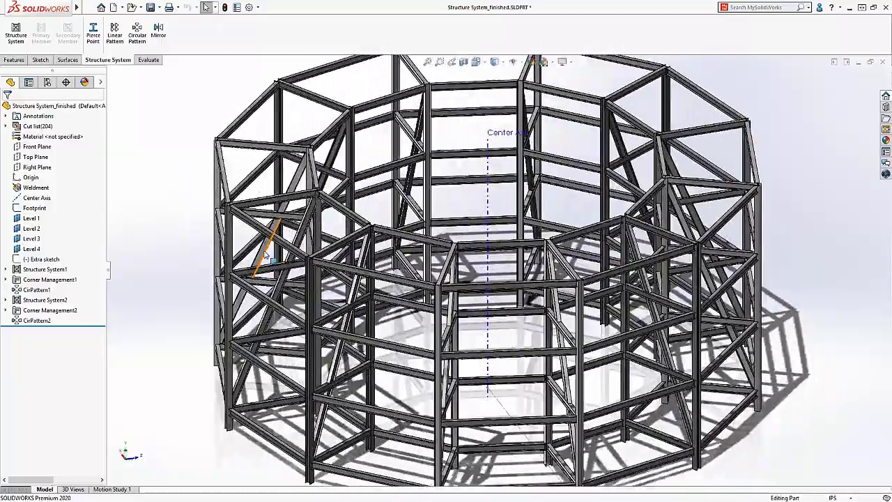
left_click(6, 126)
left_click(42, 137)
left_click(44, 147)
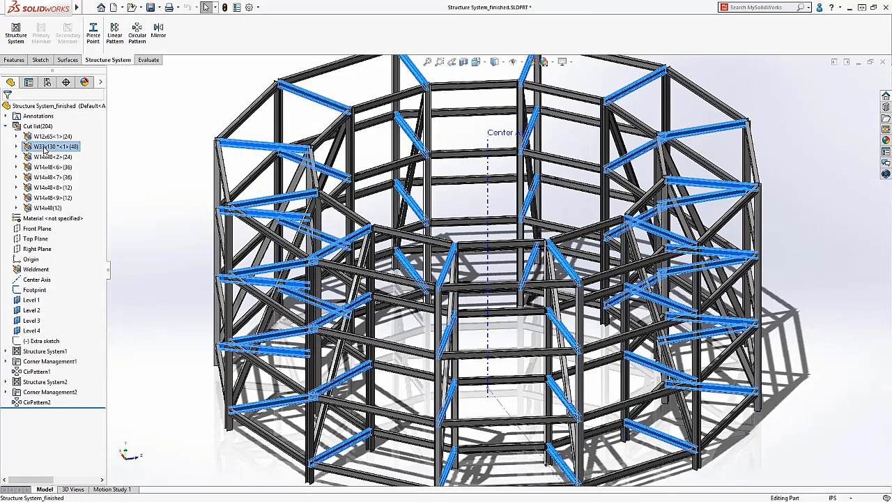
left_click(44, 157)
Highlight the W14x48<6>, <7>, <8>, <9> and (12) groups, then switch to Structure System.SLDPRT.
left_click(43, 167)
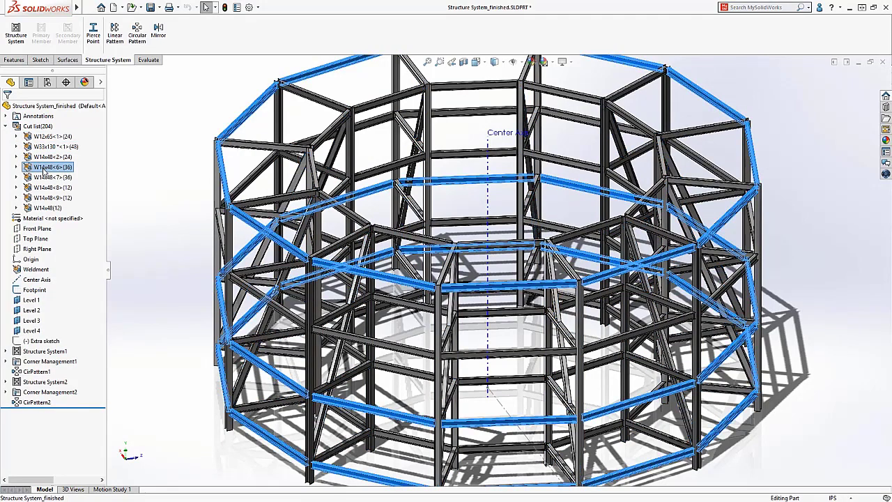
left_click(43, 178)
left_click(44, 188)
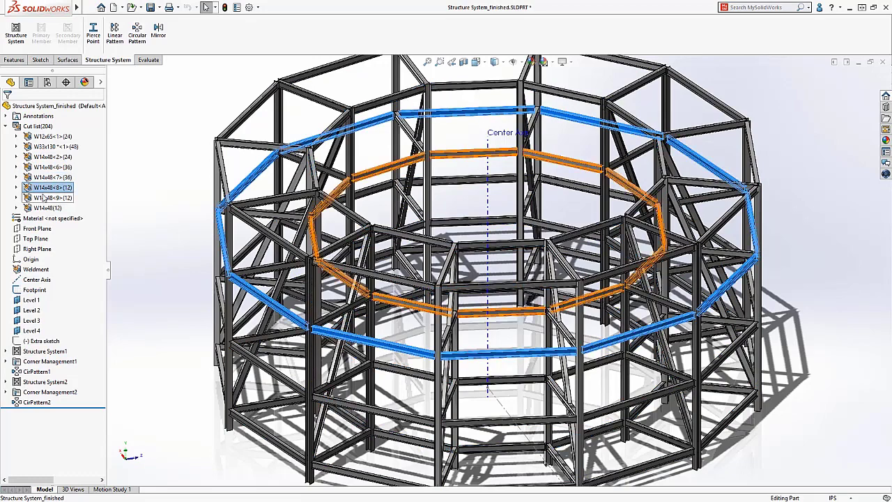
left_click(44, 198)
left_click(44, 208)
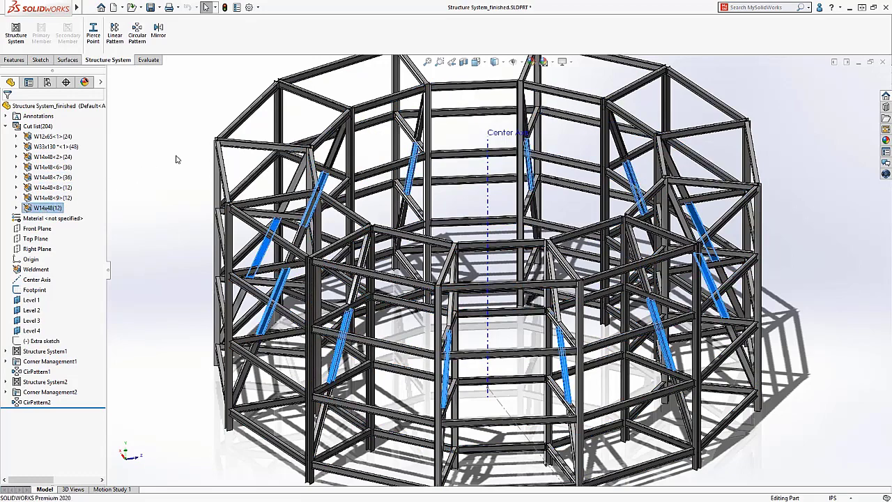
key("Escape")
key("ctrl+Tab")
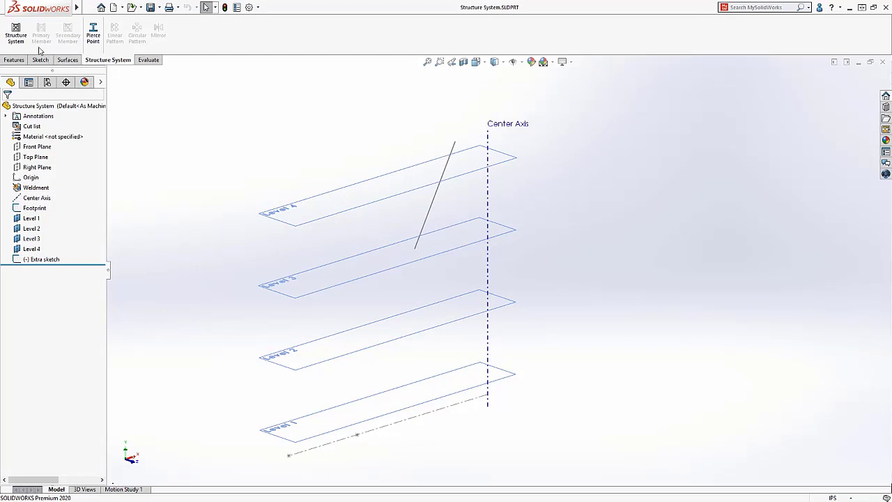
Create two vertical primary columns from the two footprint points up to the Level 4 plane.
left_click(16, 34)
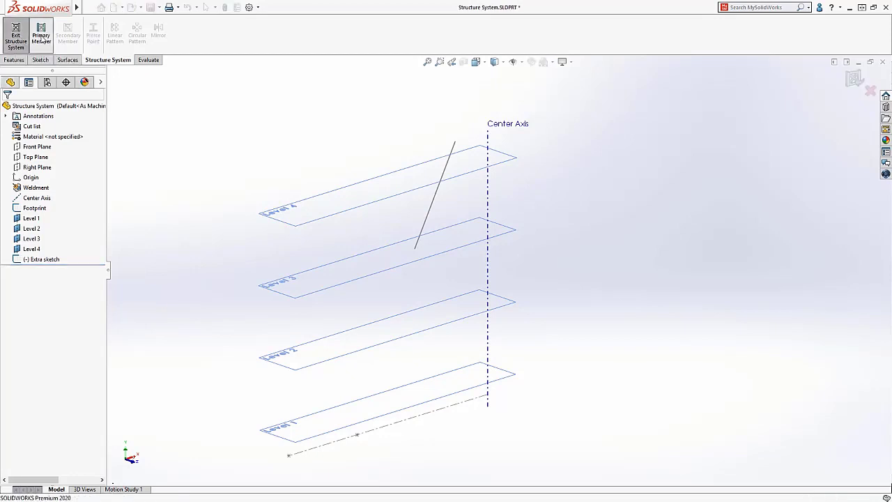
left_click(42, 40)
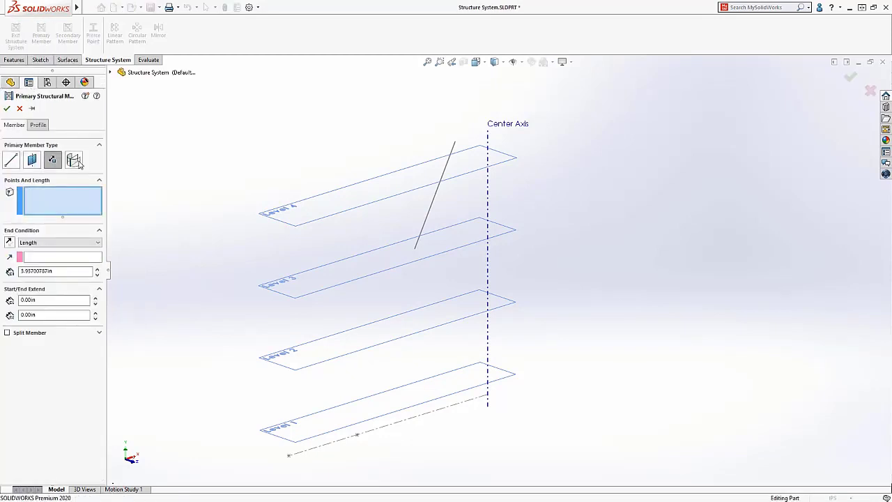
left_click(59, 244)
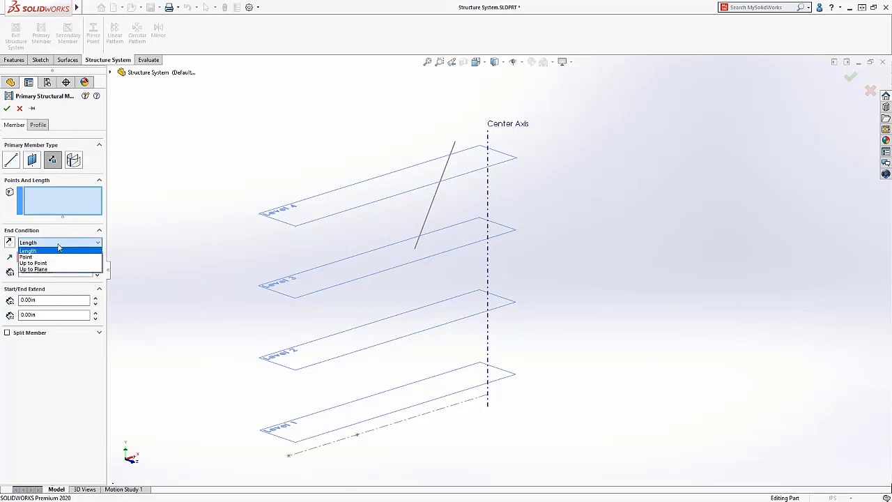
left_click(55, 257)
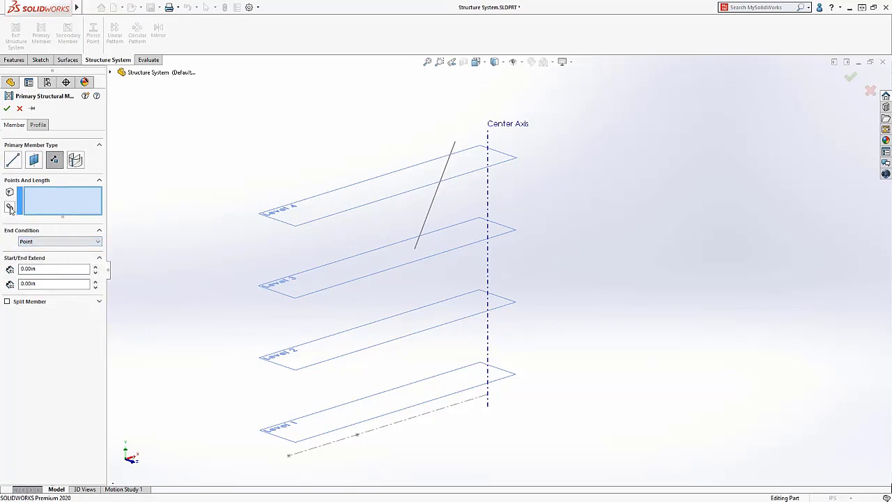
left_click(289, 456)
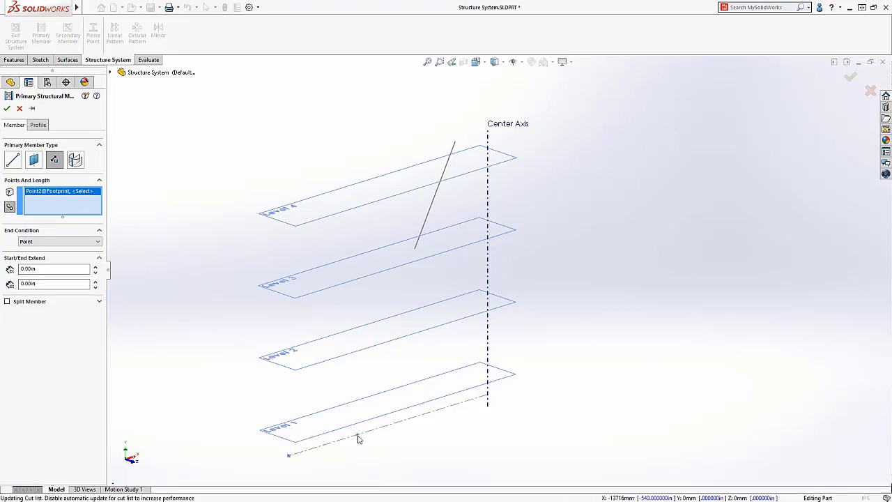
left_click(357, 435)
left_click(415, 248)
left_click(73, 274)
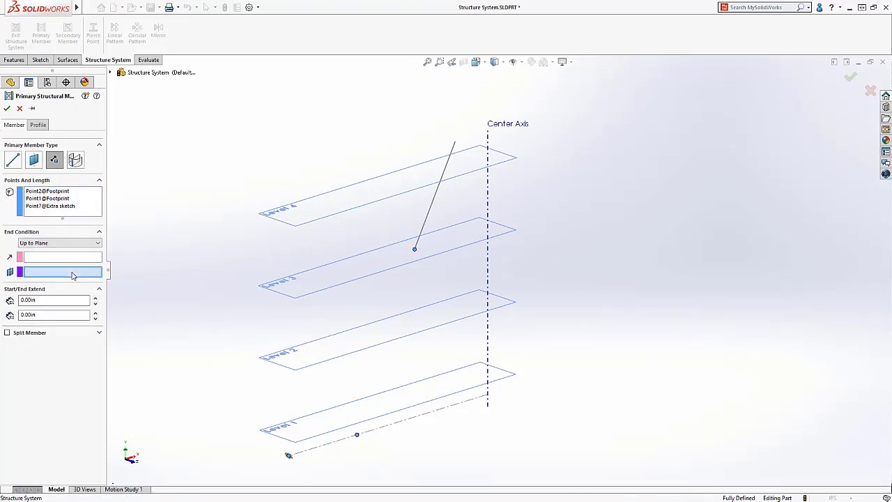
left_click(281, 220)
key("Return")
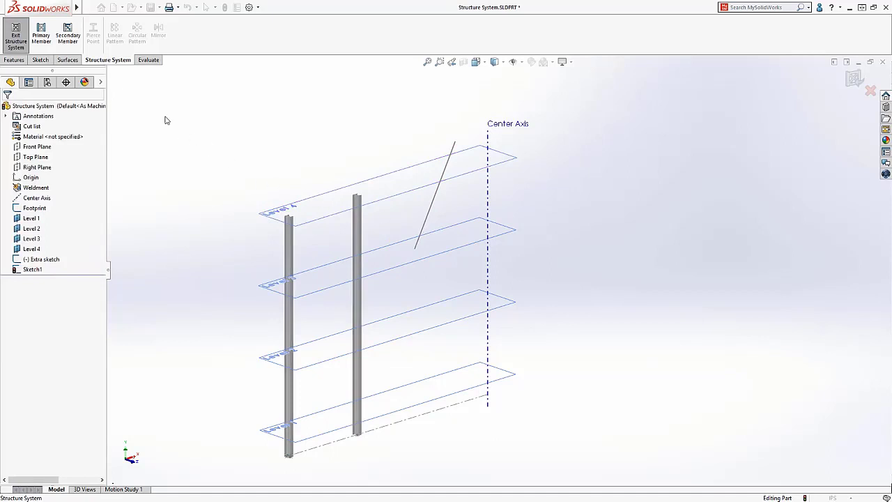
left_click(64, 44)
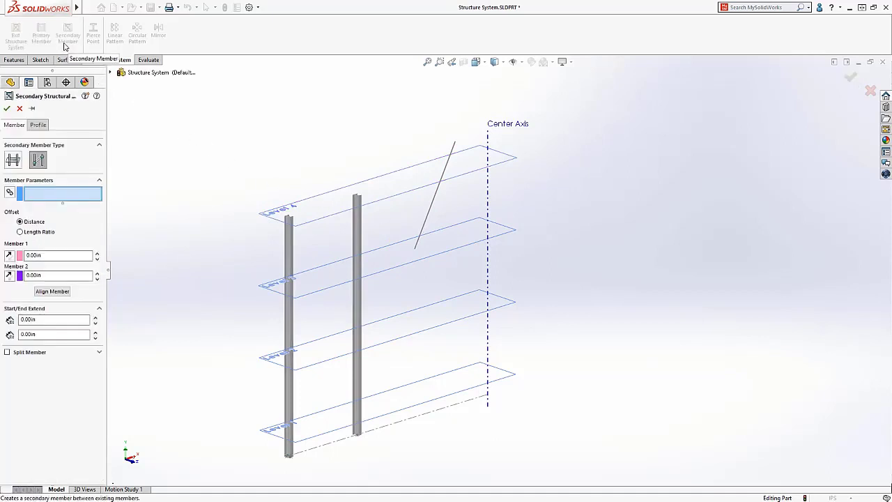
Place plane-type secondary members between Member1 and Member2 at Levels 1, 2, 3 and 4.
left_click(13, 160)
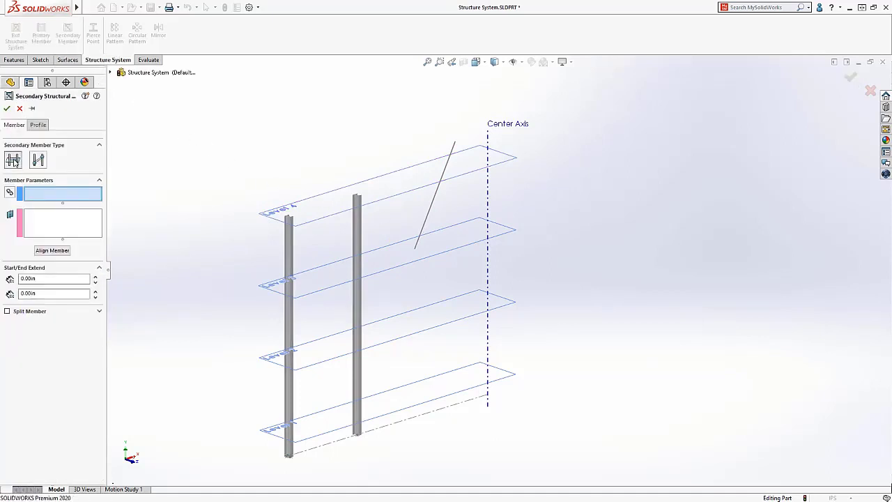
left_click(288, 272)
left_click(357, 239)
left_click(79, 230)
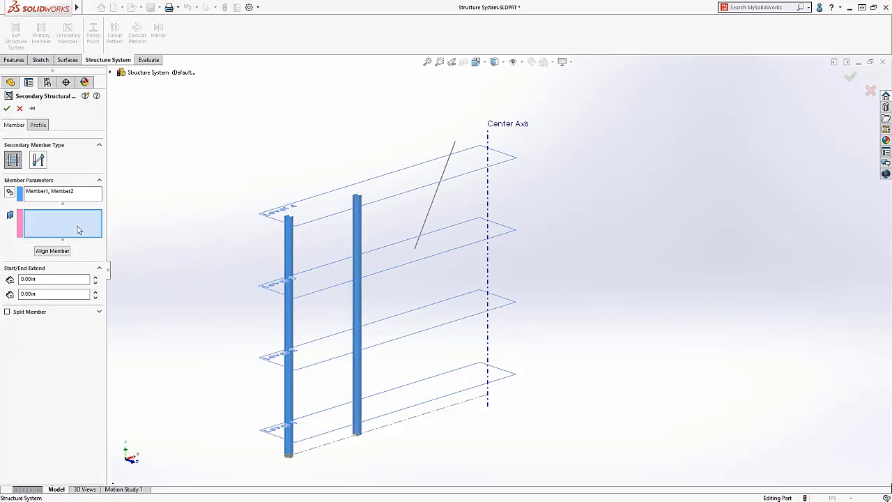
left_click(274, 425)
left_click(274, 361)
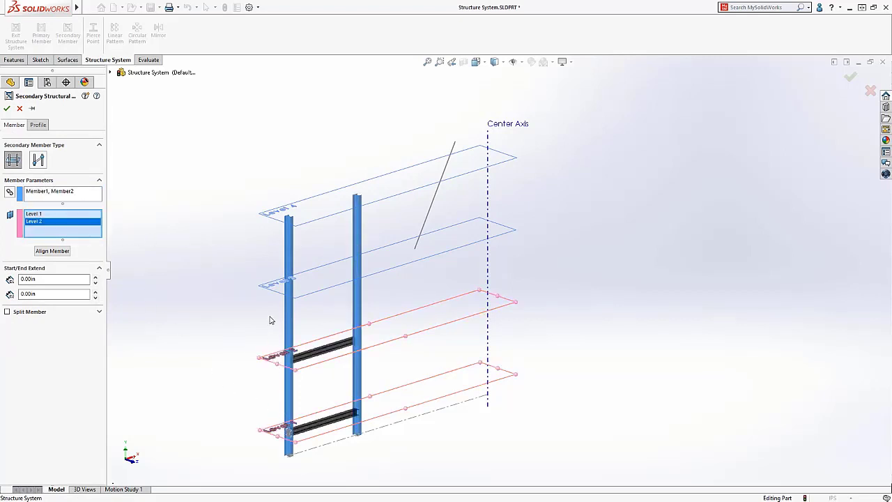
left_click(273, 291)
left_click(274, 223)
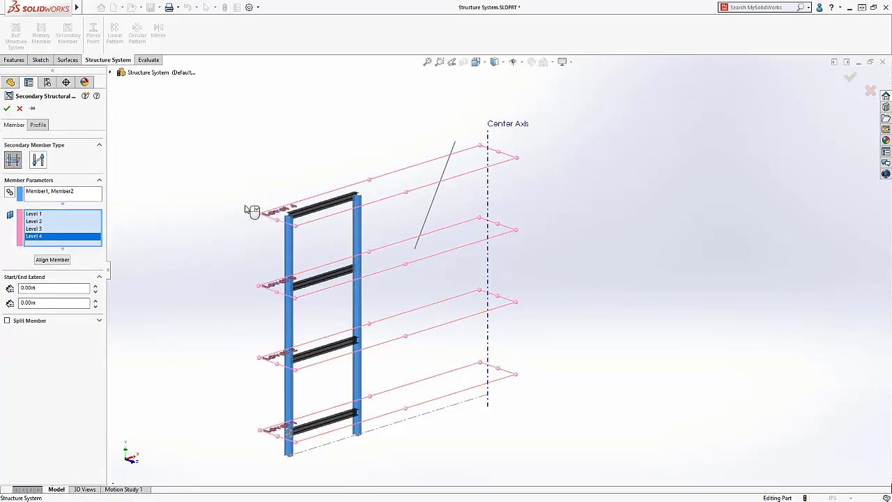
Give the four beams a W14x48 profile with a top-centre pierce point and accept them.
left_click(39, 125)
left_click(43, 210)
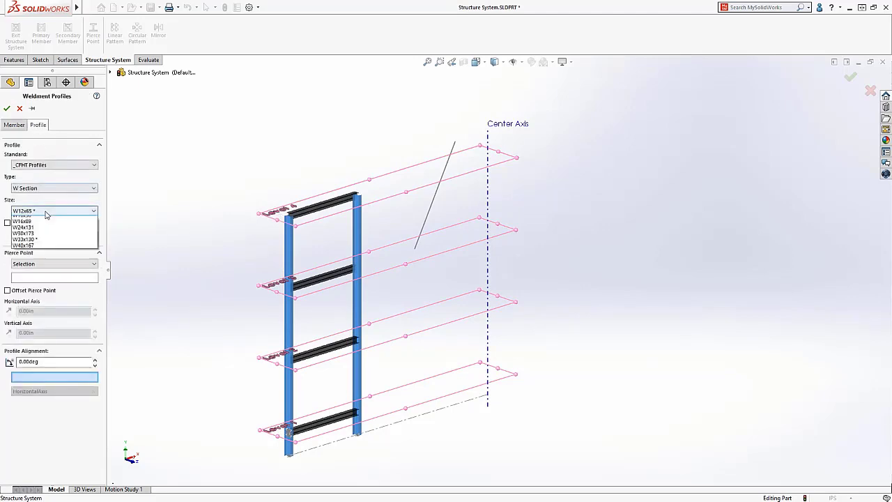
left_click(41, 279)
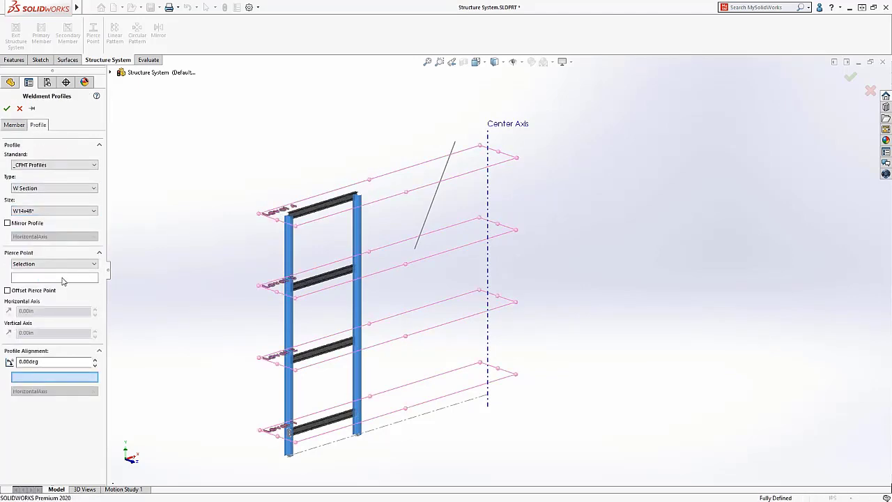
left_click(62, 278)
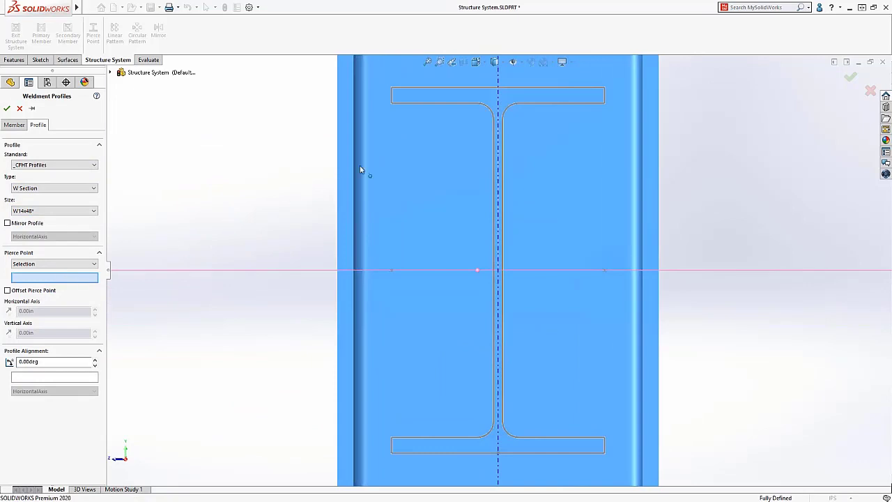
left_click(499, 92)
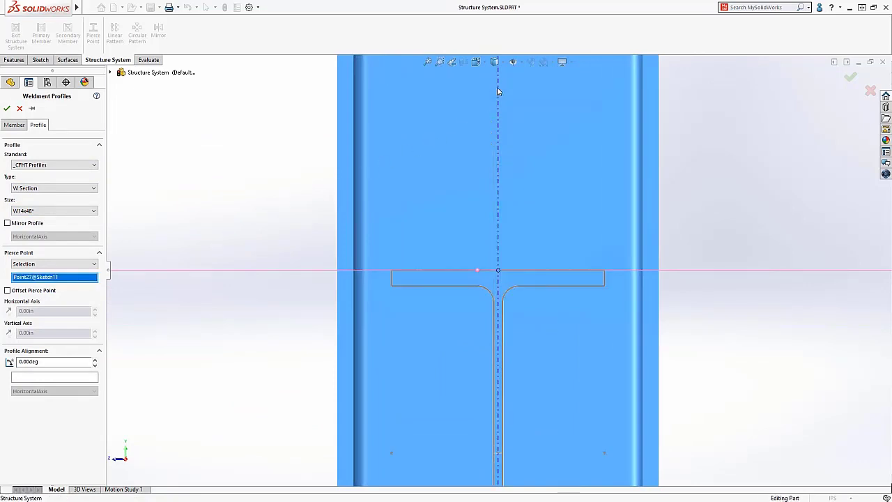
key("Return")
left_click(453, 65)
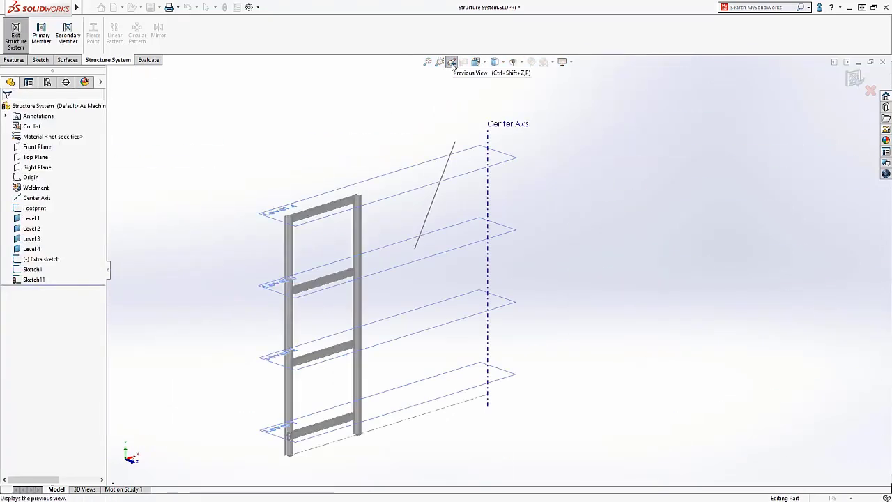
Add a diagonal brace between the top and bottom beams, flipped, with a 0 offset.
left_click(67, 35)
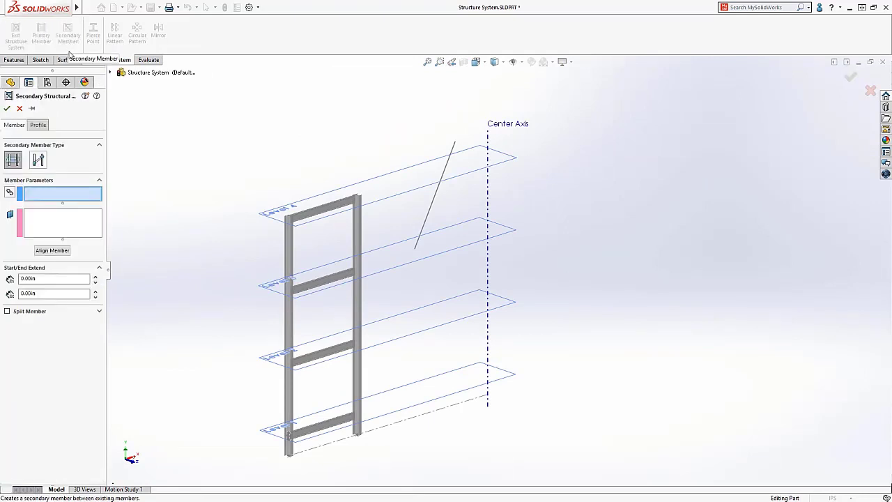
left_click(37, 159)
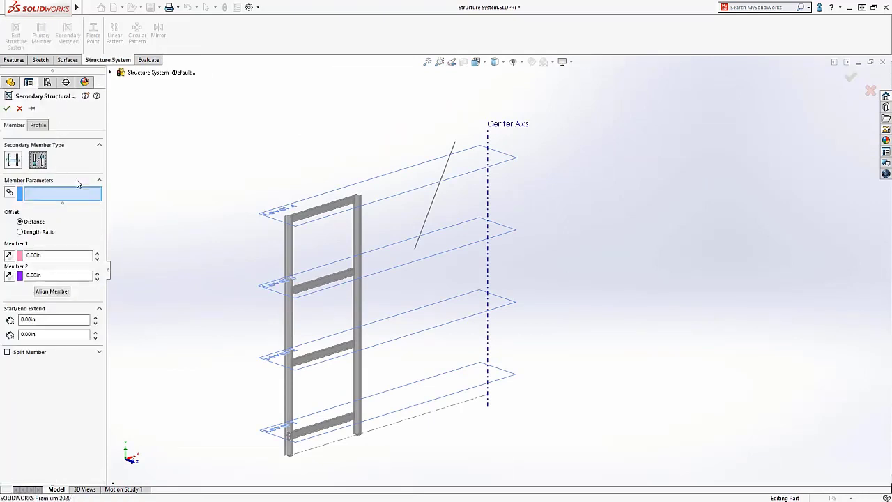
left_click(307, 223)
left_click(310, 433)
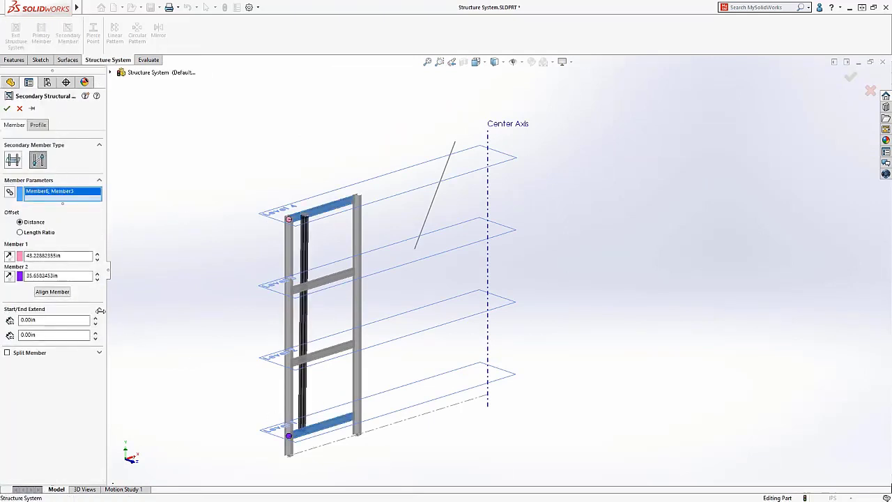
left_click(10, 256)
double_click(68, 256)
type("0")
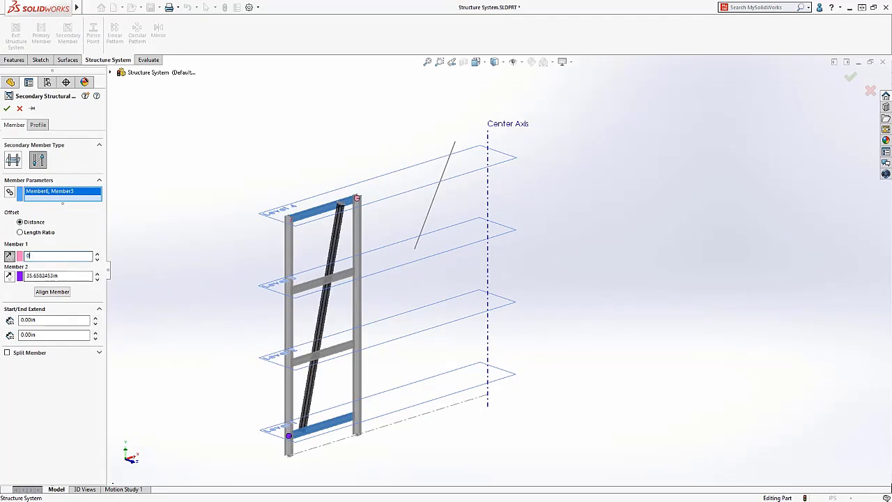
key("Return")
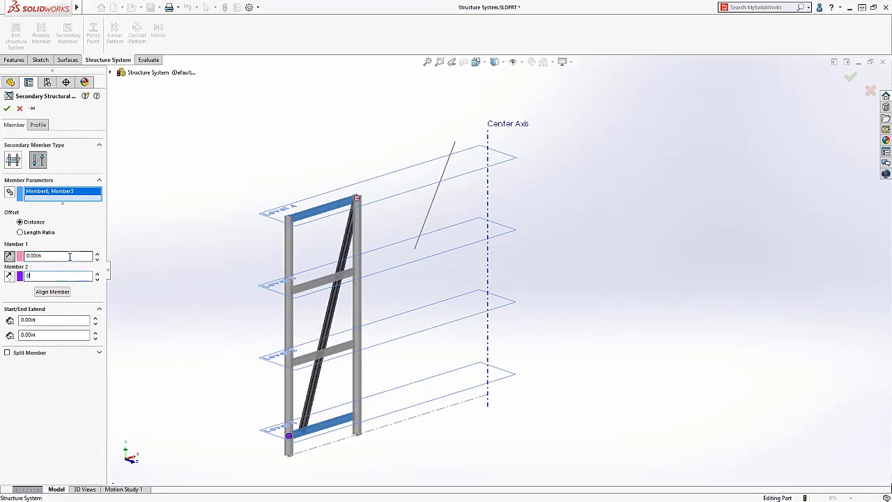
key("Return")
left_click(7, 108)
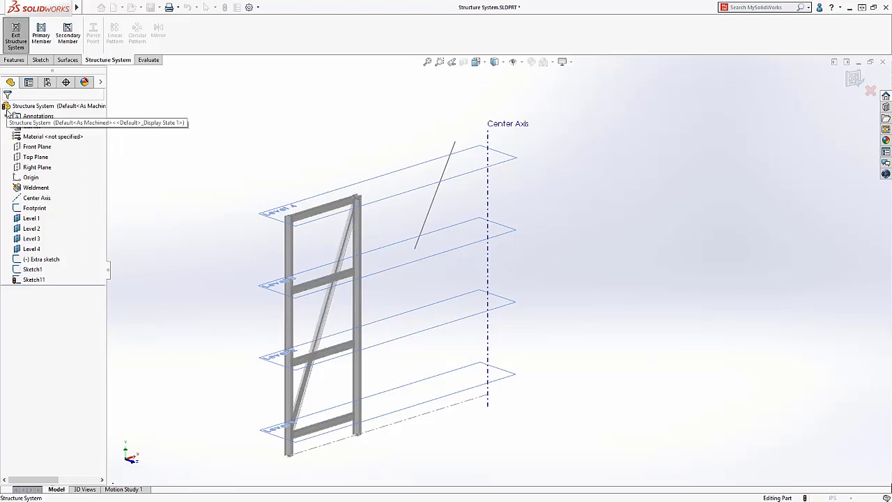
Exit the structure system and apply alternate planar trims to the simple and two-member corners.
left_click(16, 46)
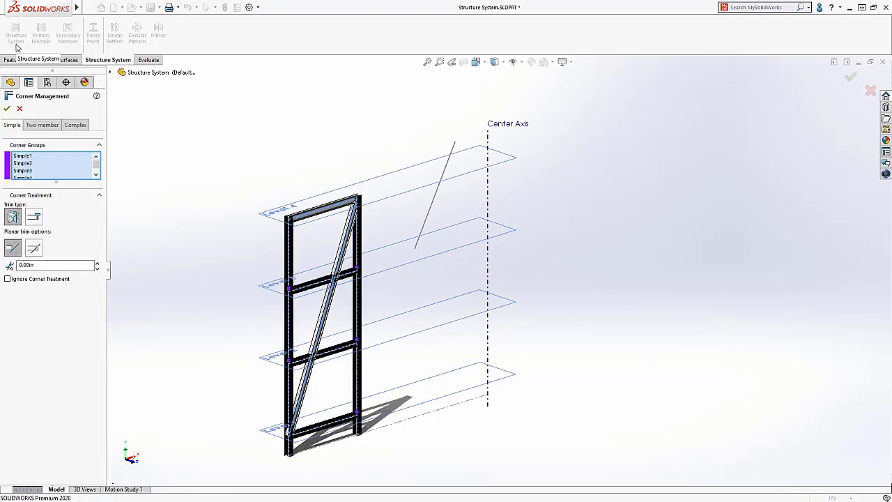
left_click(34, 249)
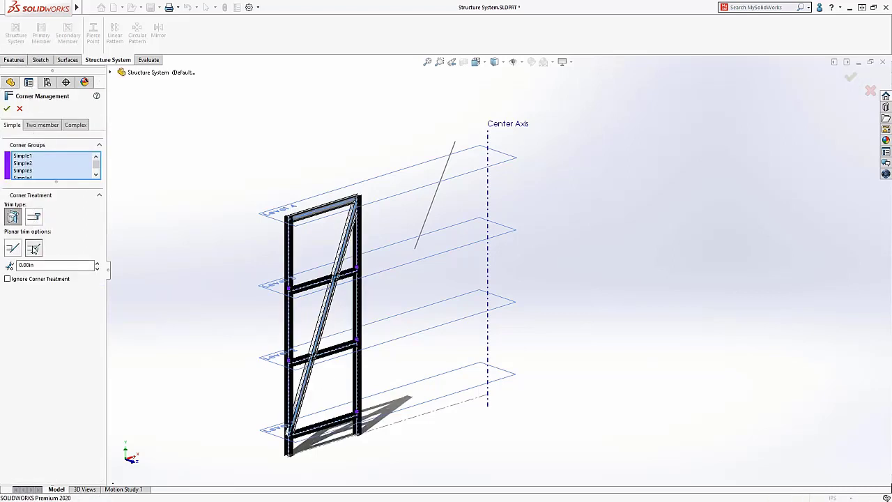
left_click(32, 164)
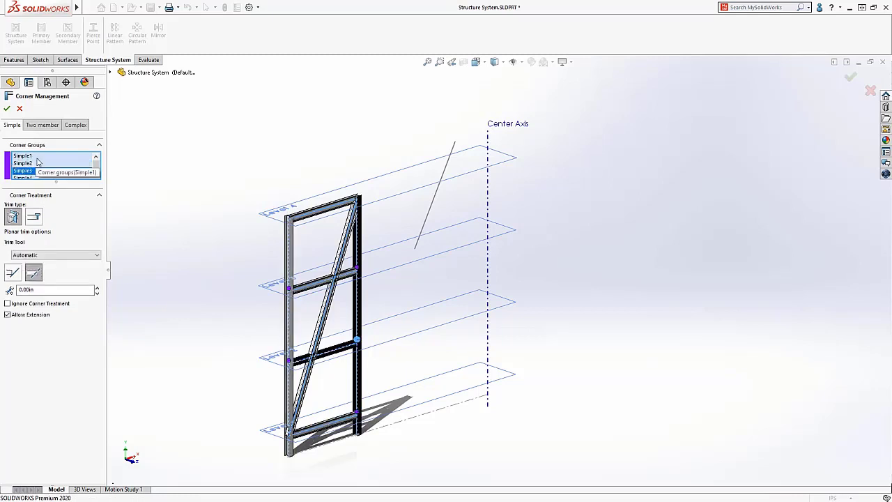
left_click(49, 128)
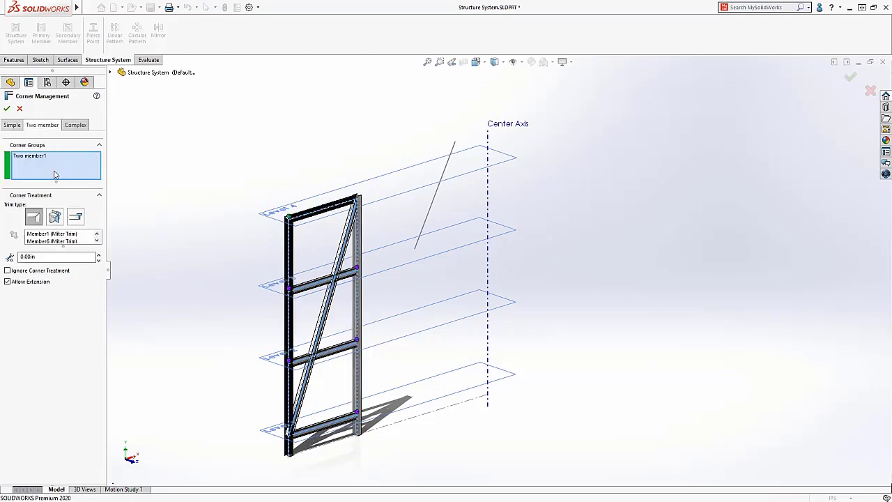
left_click(56, 217)
left_click(56, 246)
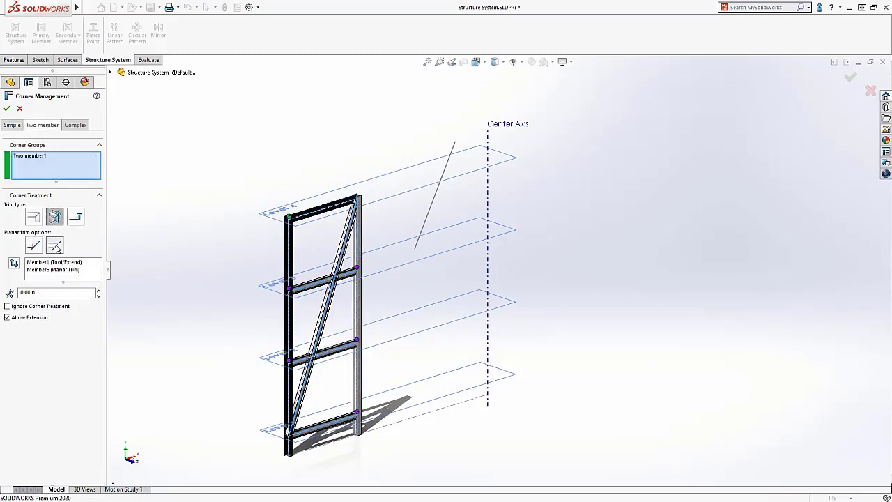
left_click(54, 262)
left_click(55, 270)
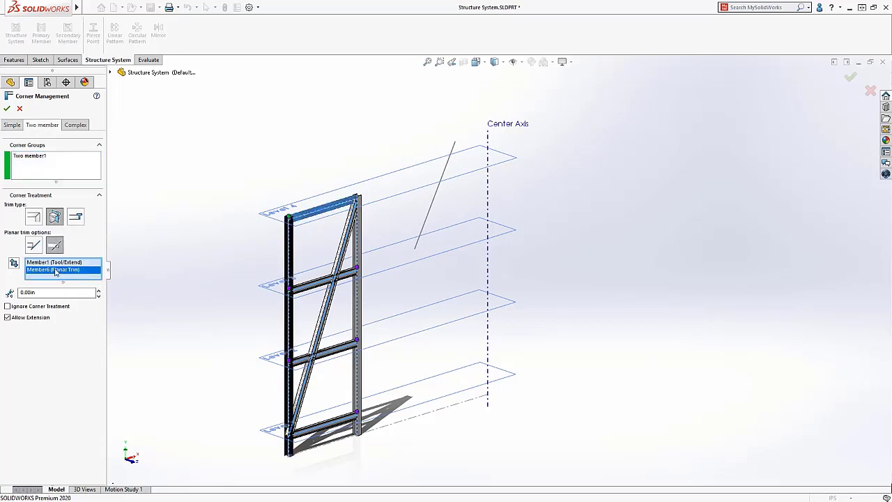
Set the Complex1 corner to trim Member7_3 and Member7_2 against Member4, and accept.
left_click(75, 125)
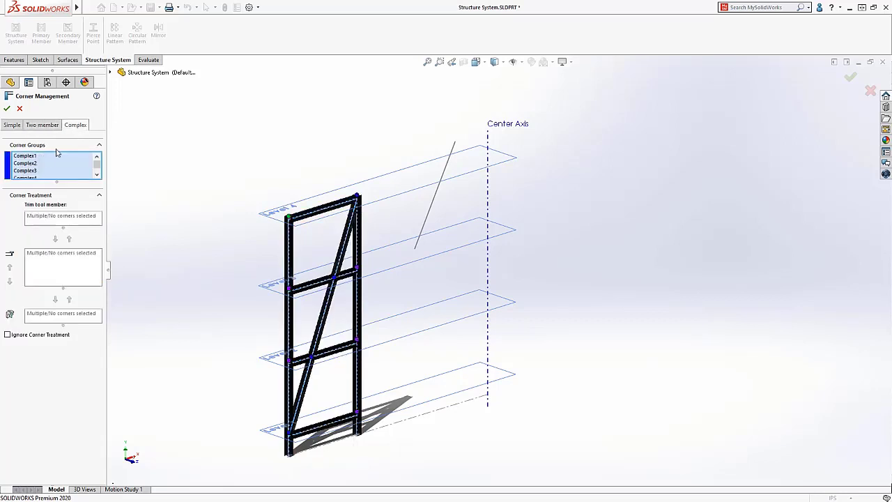
left_click(33, 157)
left_click(42, 217)
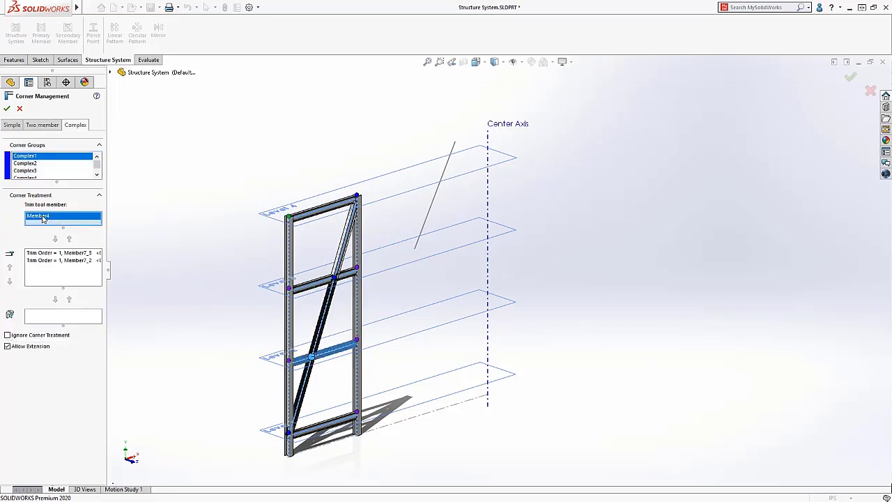
left_click(46, 253)
left_click(46, 261)
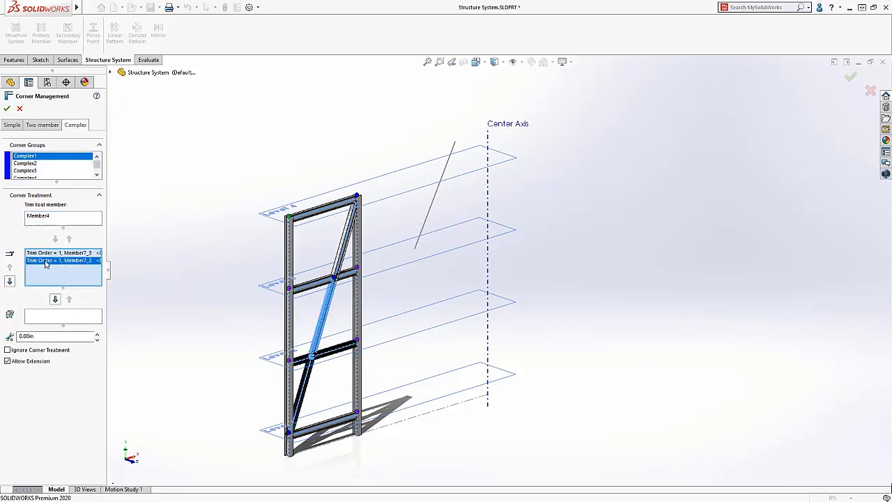
left_click(7, 110)
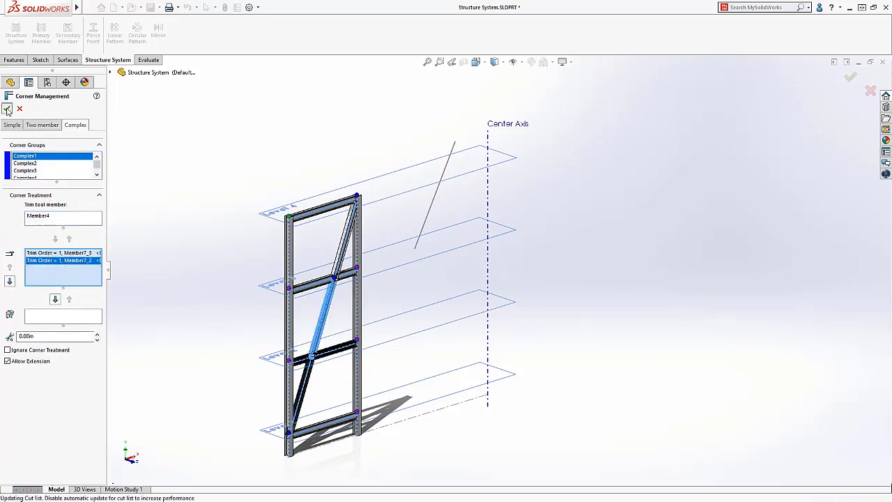
left_click_drag(340, 183, 389, 234)
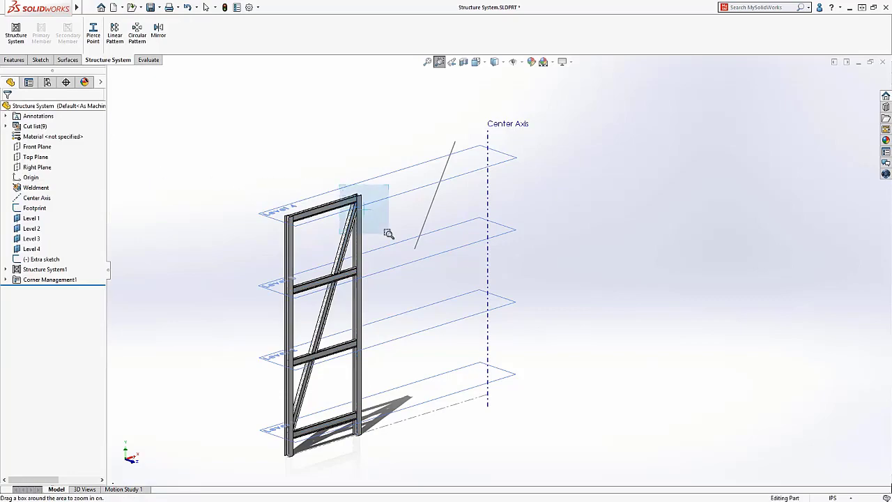
mouse_move(451, 224)
middle_mouse_down()
mouse_move(374, 163)
mouse_move(410, 190)
middle_mouse_up()
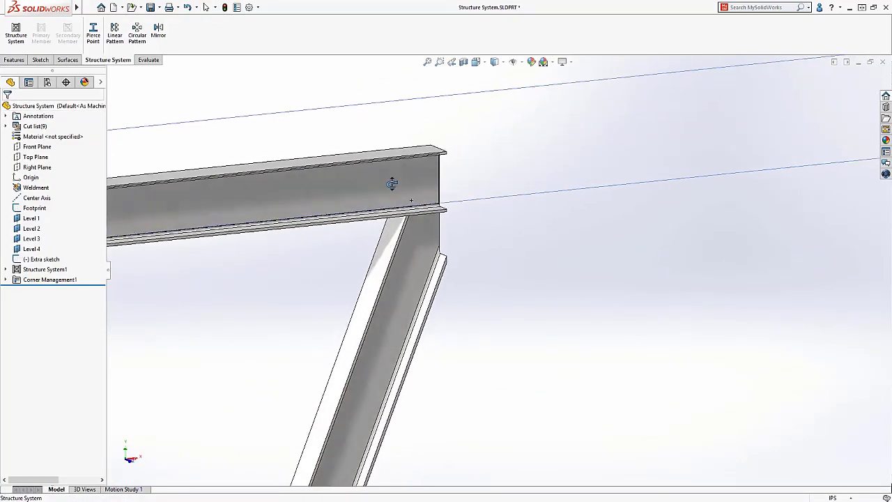
left_click(452, 61)
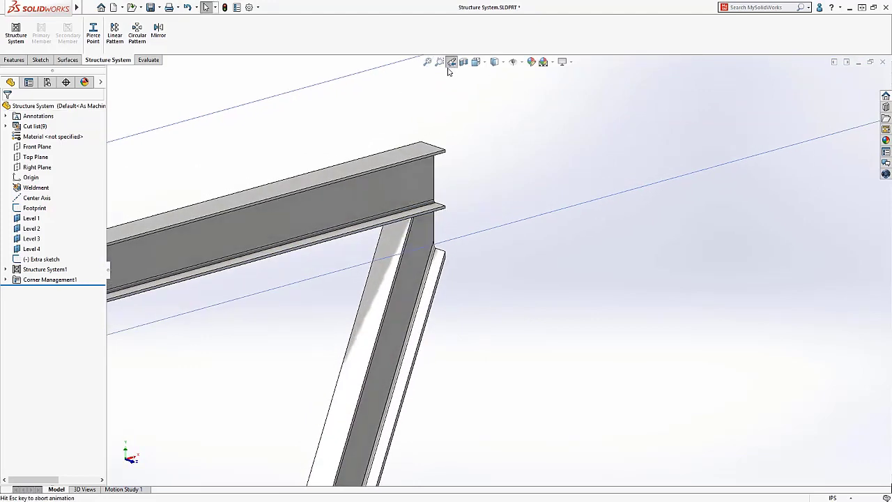
left_click(452, 61)
left_click(453, 61)
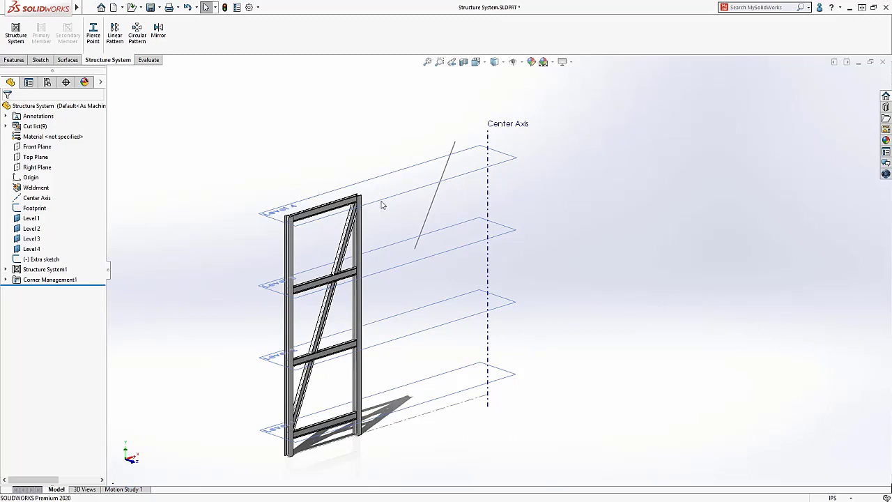
left_click(488, 157)
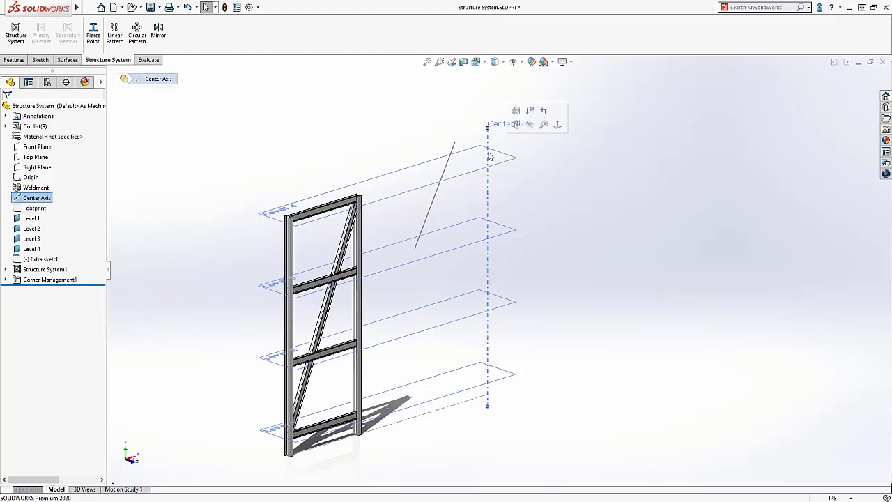
Pattern the Structure System1 body 12 times over 360° around the Center Axis.
left_click(137, 33)
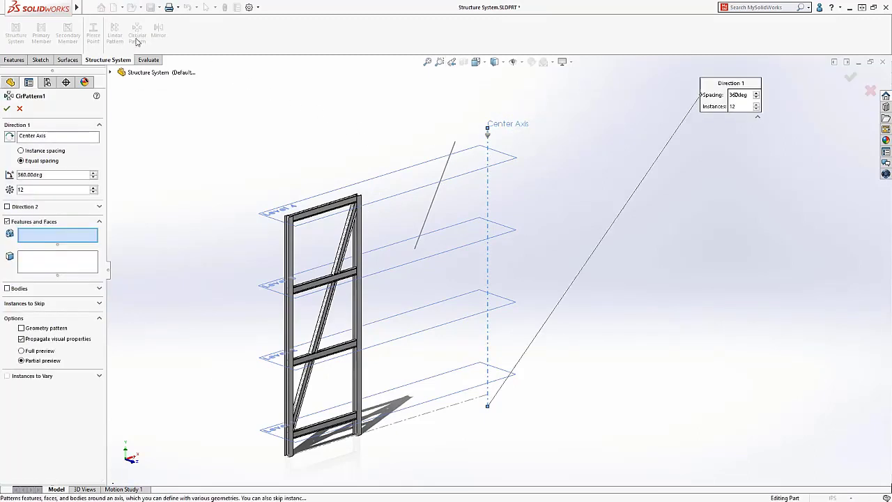
left_click(8, 289)
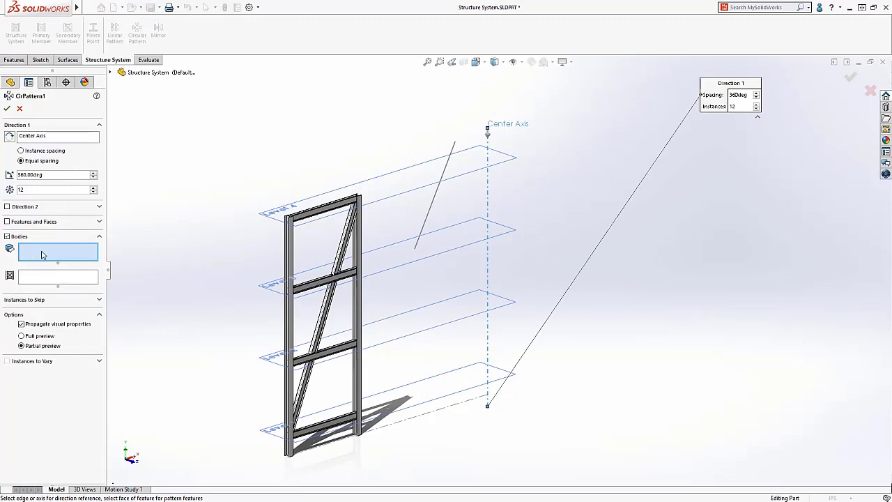
left_click(43, 279)
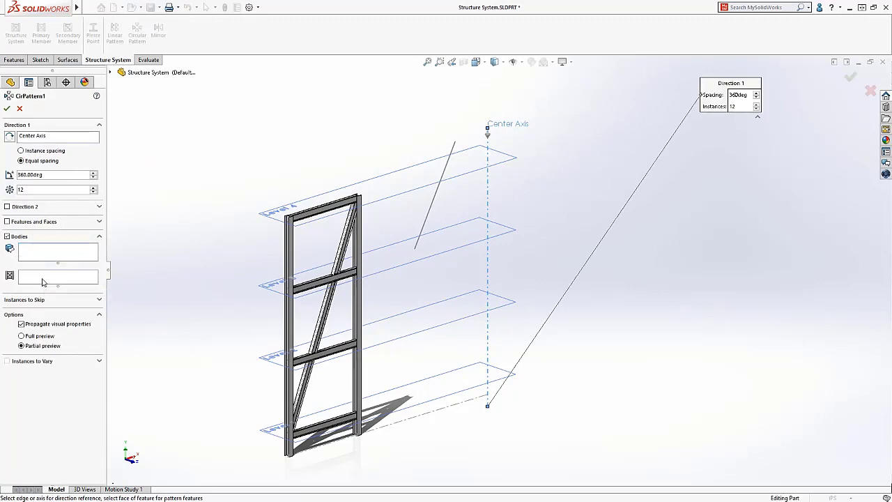
left_click(291, 265)
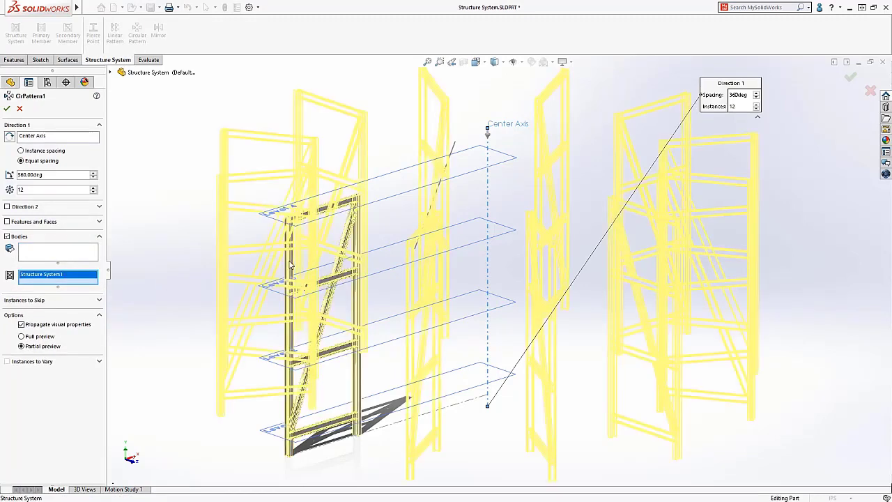
key("Return")
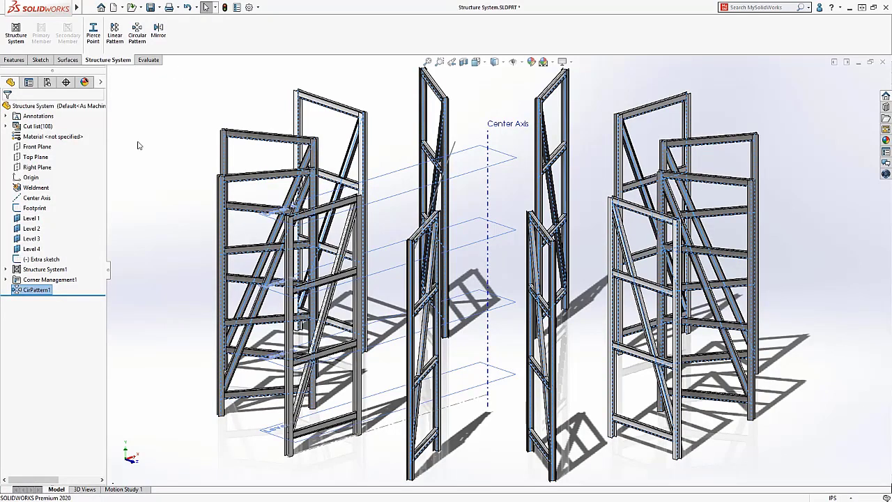
left_click(15, 32)
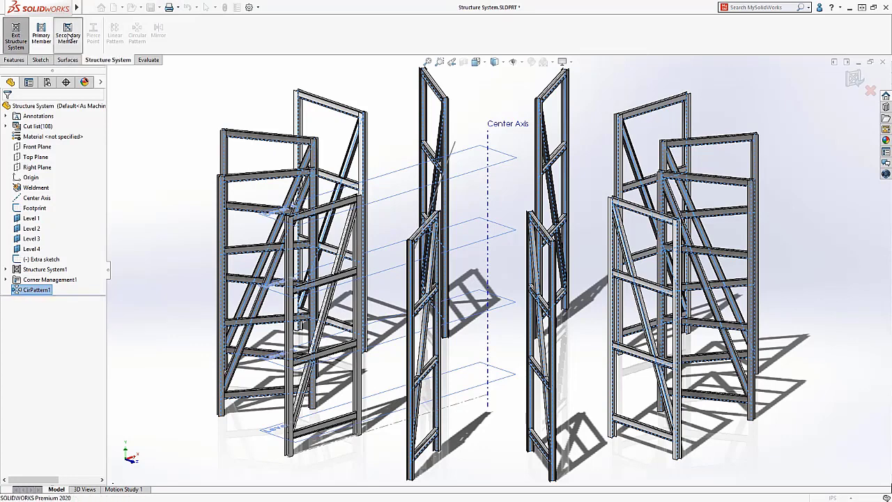
Connect two pairs of adjacent posts on neighbouring frames with members at Levels 1–4.
left_click(68, 39)
left_click(16, 161)
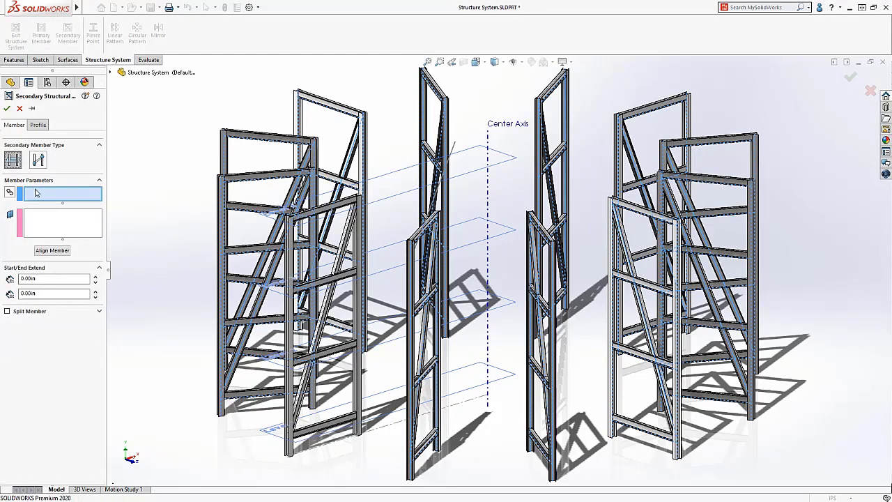
left_click(290, 457)
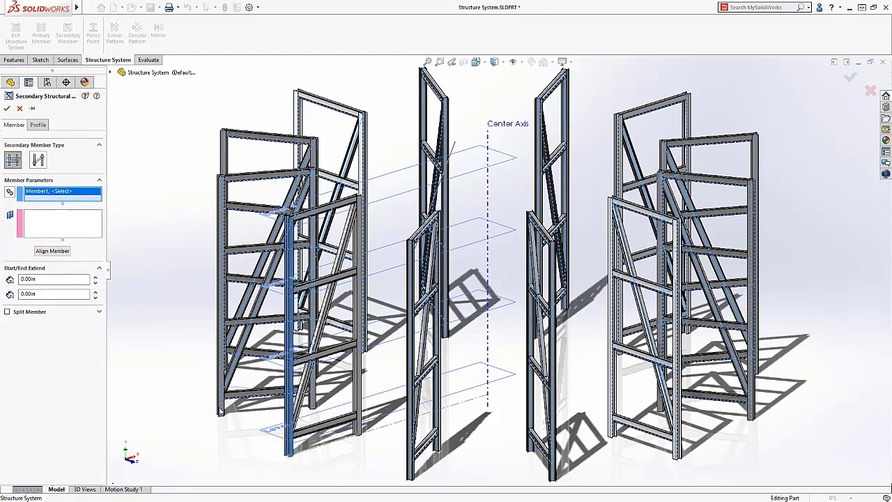
left_click(224, 410)
left_click(314, 404)
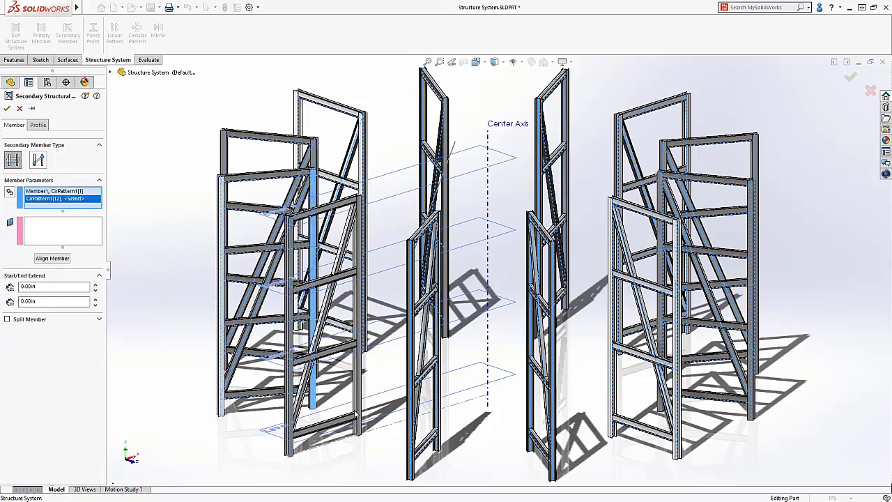
left_click(359, 410)
left_click(78, 236)
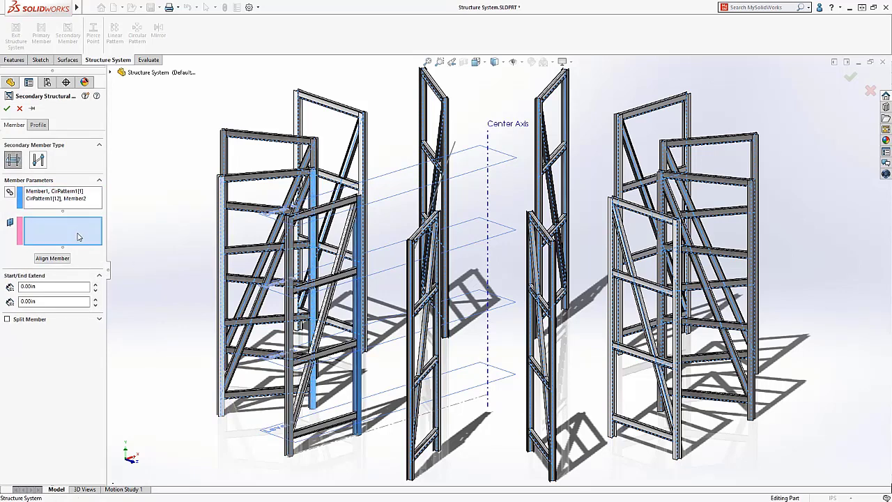
left_click(275, 429)
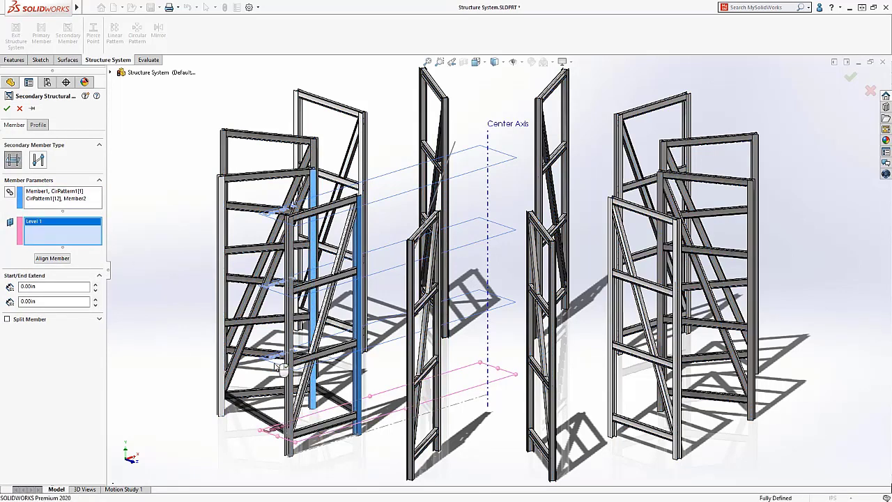
left_click(279, 359)
left_click(279, 284)
left_click(275, 209)
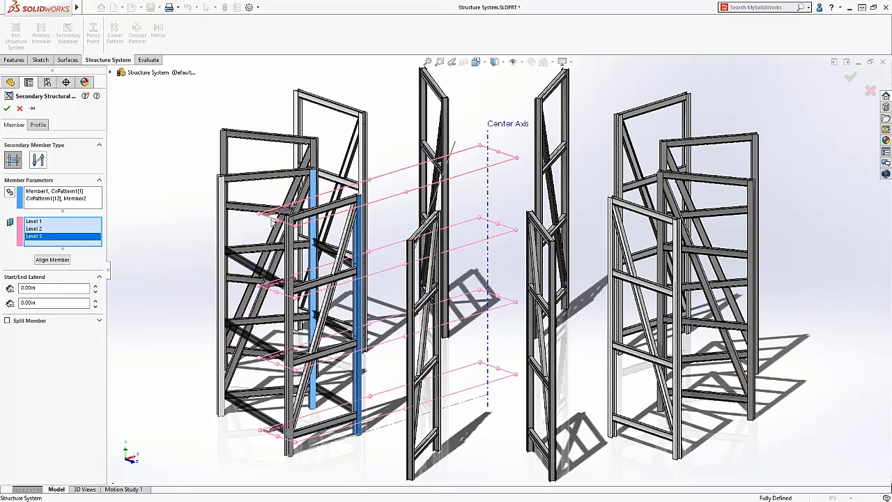
key("Return")
Review the Complex3 corner trims and accept Corner Management.
left_click(17, 38)
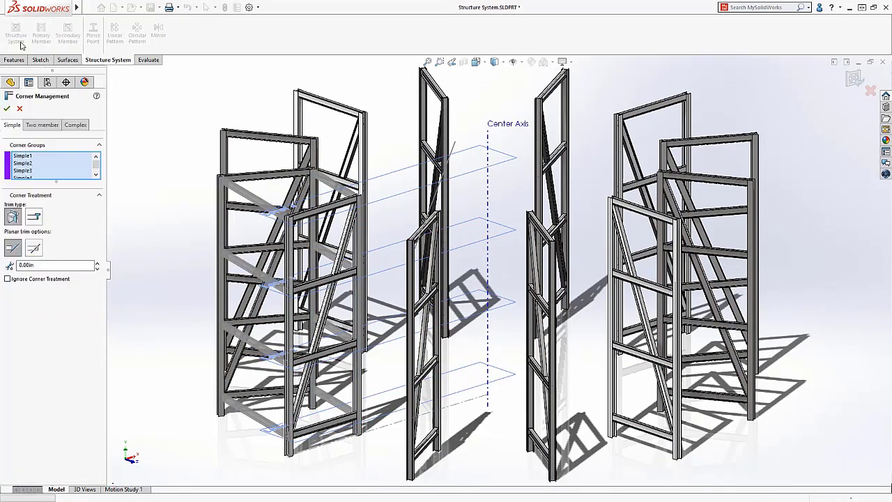
left_click(40, 126)
left_click(75, 125)
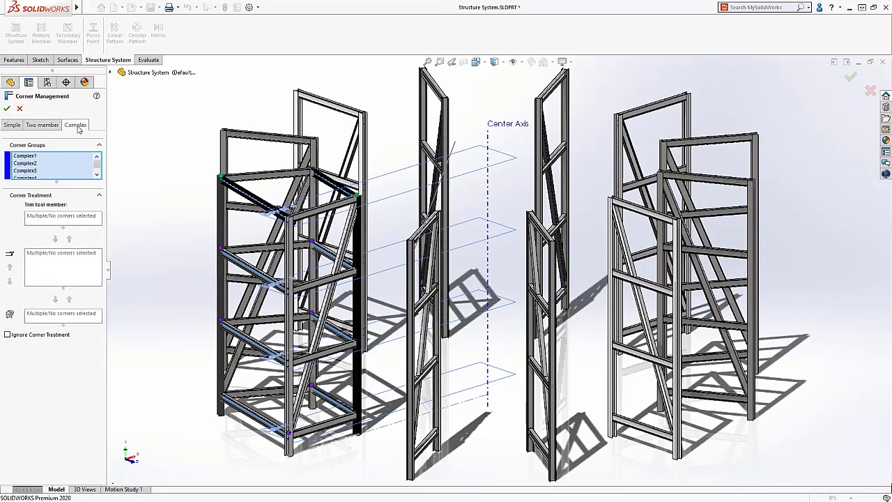
left_click(25, 163)
left_click(25, 171)
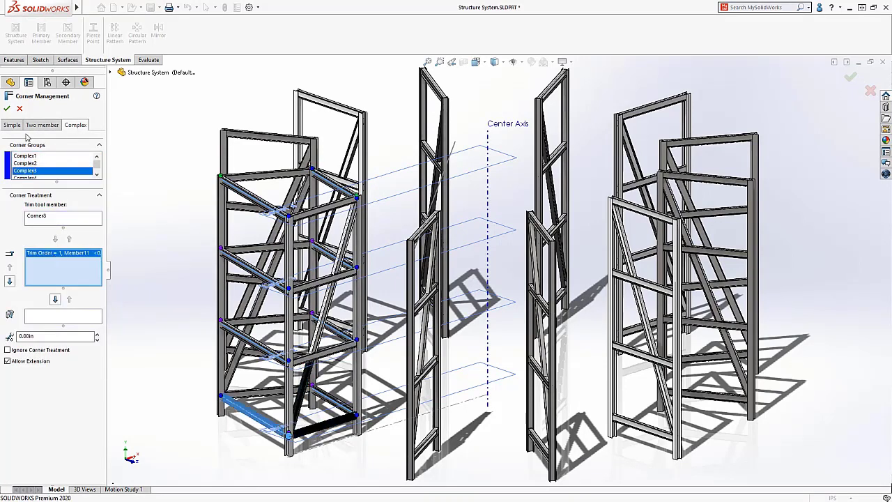
left_click(6, 108)
Pattern the Structure System2 body 12 times around the Center Axis.
left_click(38, 198)
left_click(137, 35)
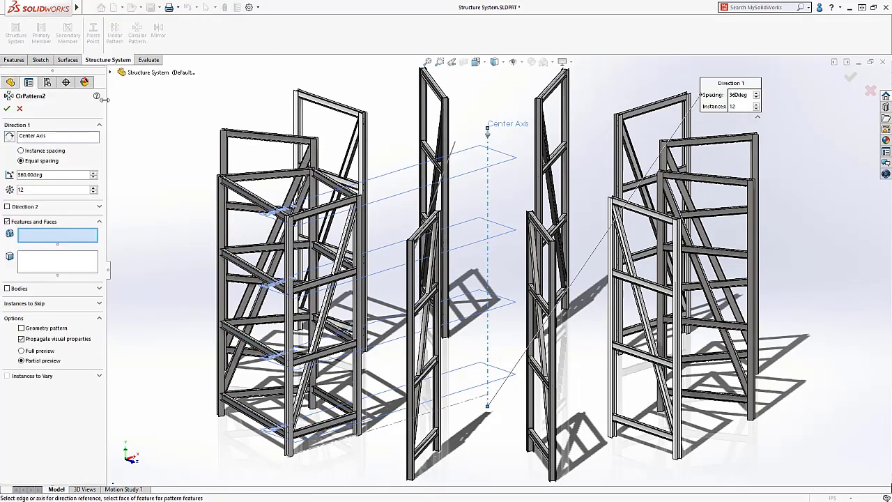
left_click(7, 288)
left_click(237, 338)
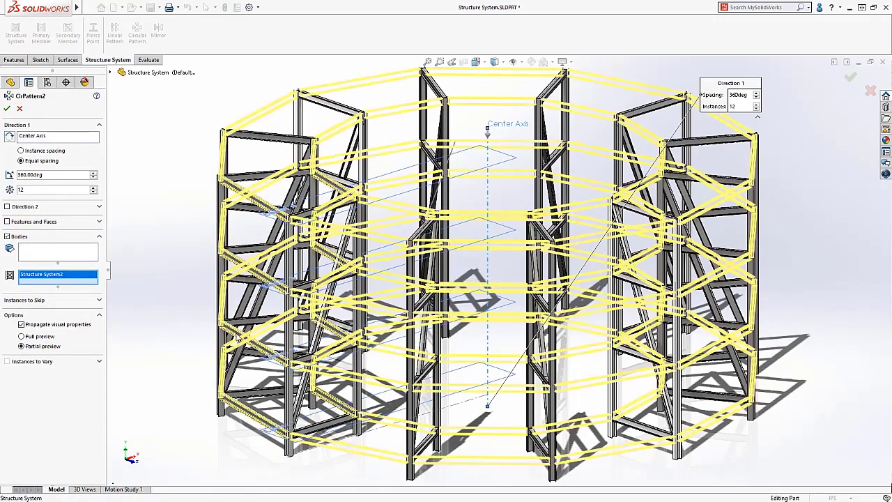
key("Return")
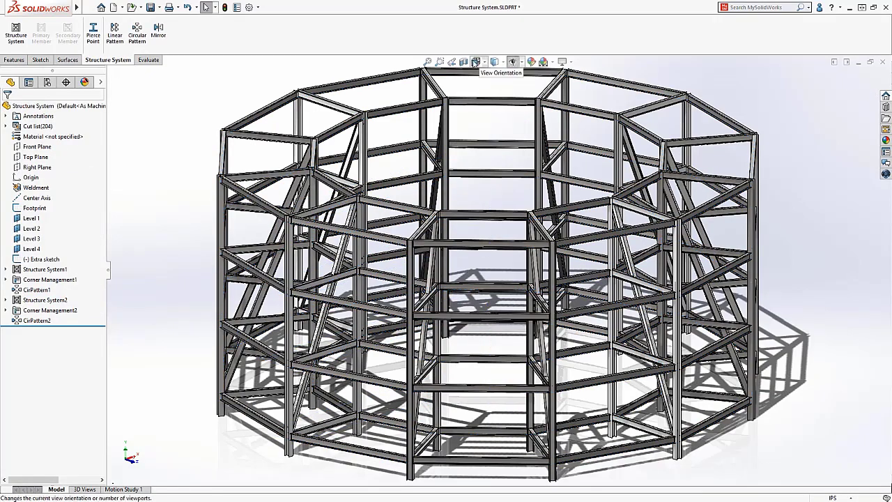
Zoom to fit and orbit to view the finished ring tower from above.
left_click(427, 62)
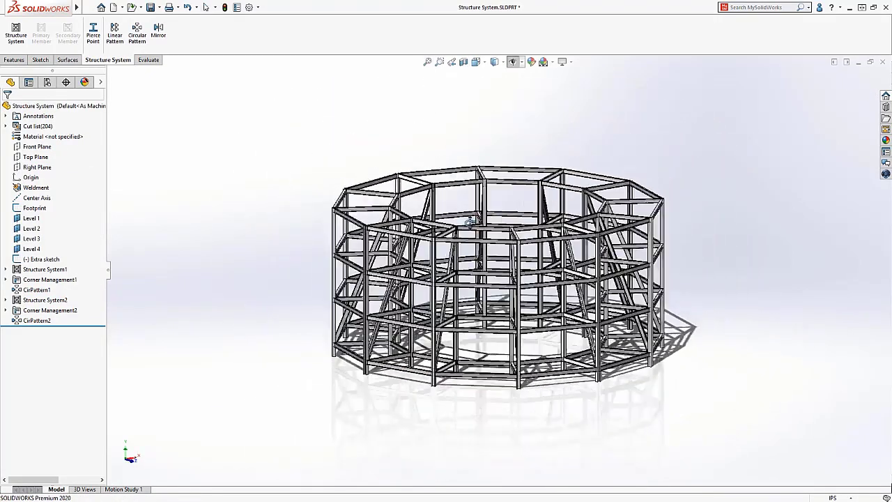
mouse_move(406, 224)
middle_mouse_down()
mouse_move(364, 252)
mouse_move(409, 246)
middle_mouse_up()
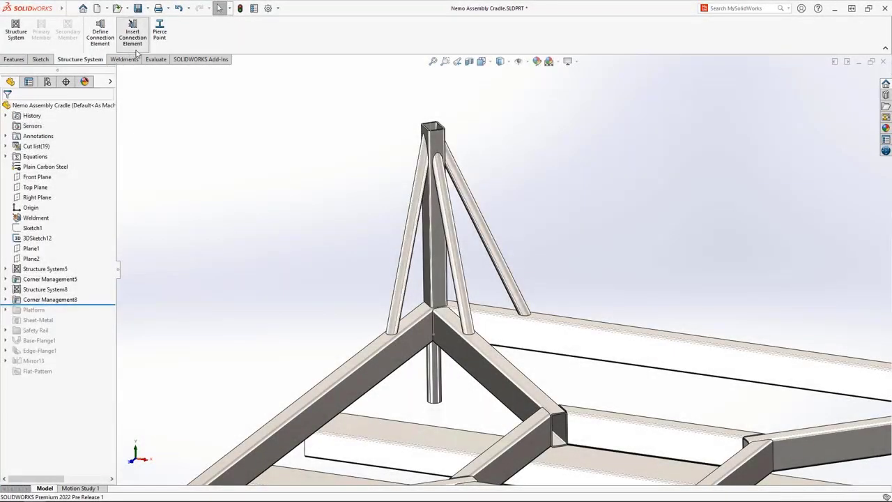
Insert a Base Plate connection on the upper post with plate size D1 set to 150 mm.
left_click(134, 46)
left_click(97, 183)
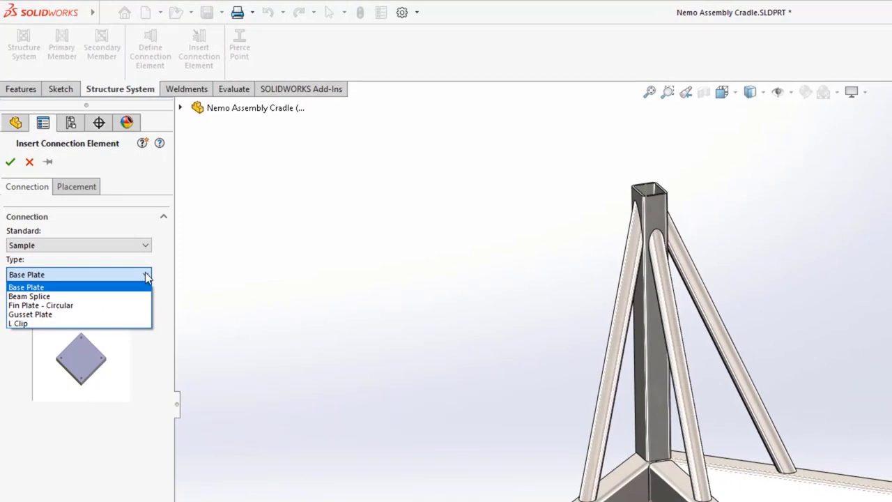
key("Down")
key("Down")
key("Down")
key("Down")
left_click(141, 287)
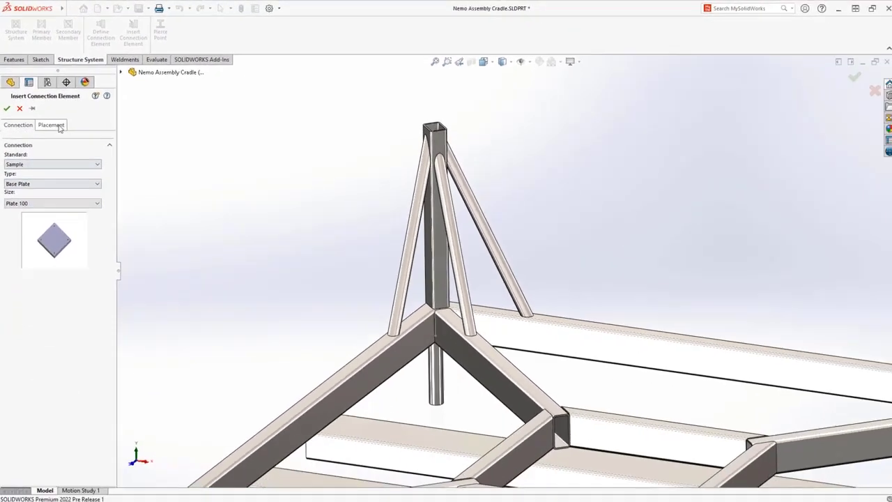
left_click(59, 126)
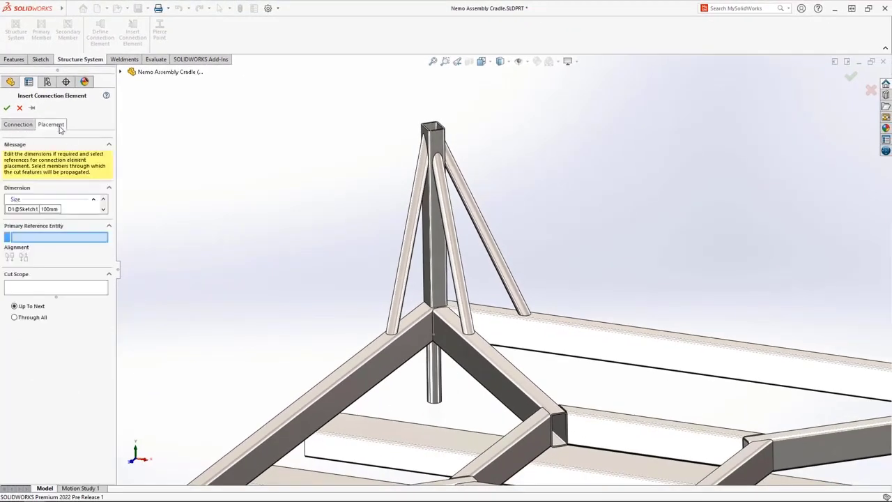
left_click(432, 396)
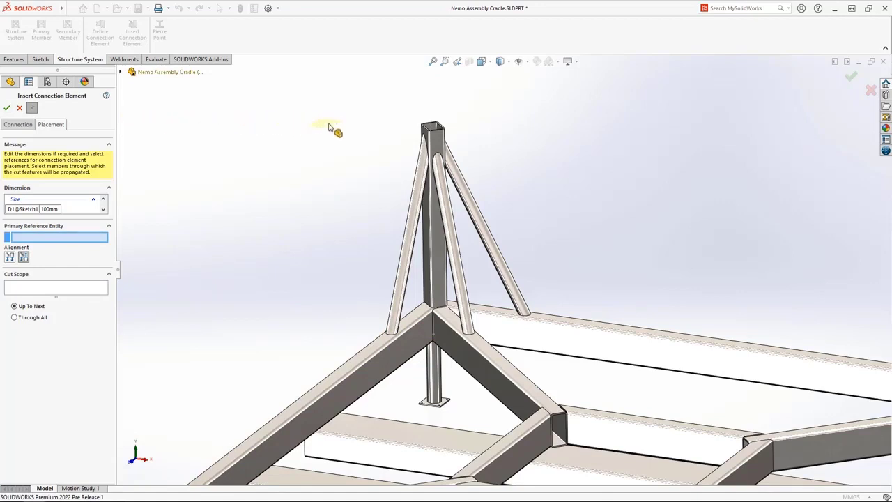
left_click(432, 128)
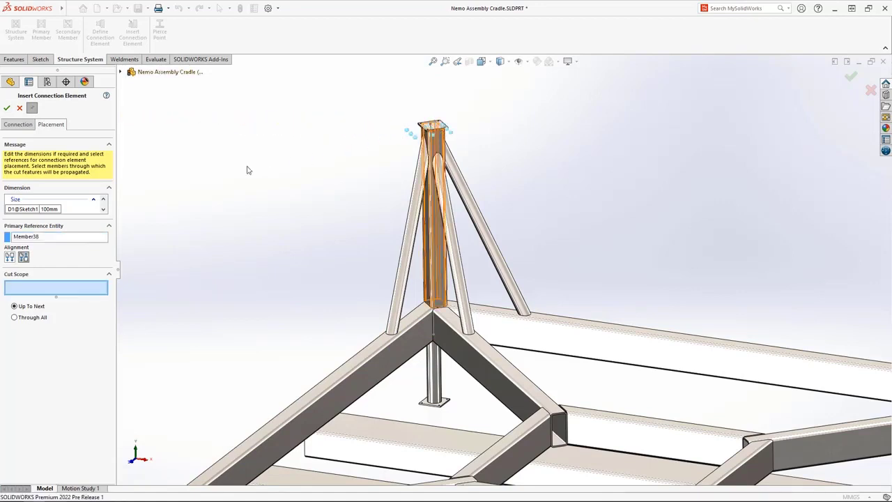
left_click(55, 210)
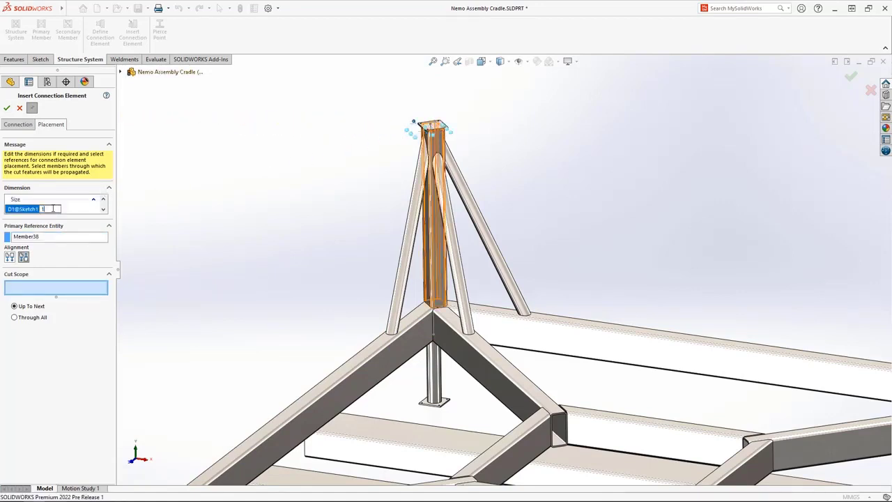
type("50")
key("Return")
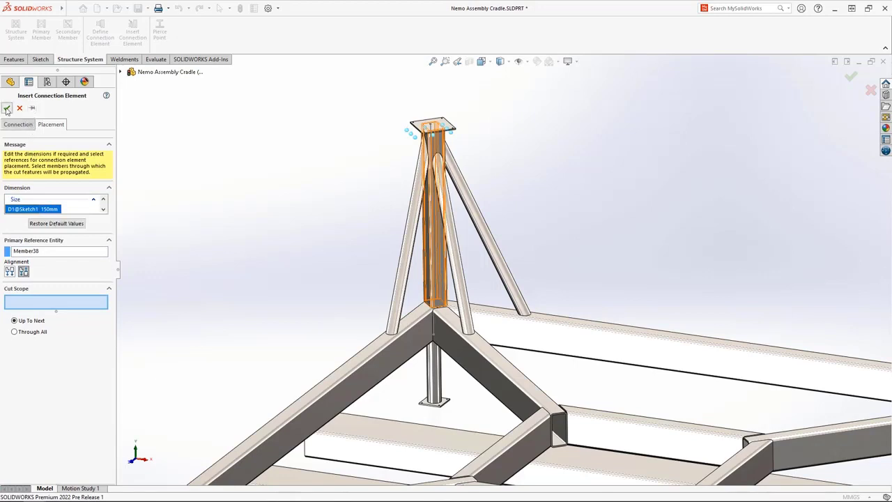
left_click(7, 108)
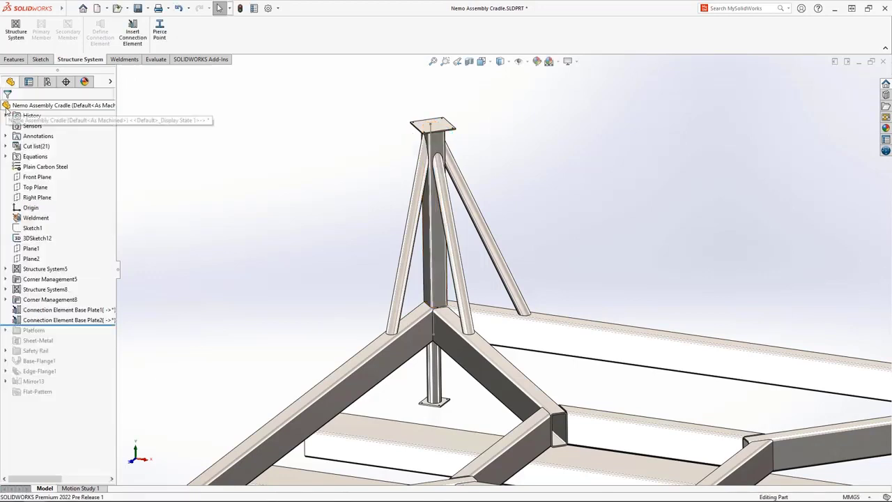
Add an L Clip connection element joining the diagonal frame member to the horizontal beam below it.
left_click(137, 46)
left_click(84, 183)
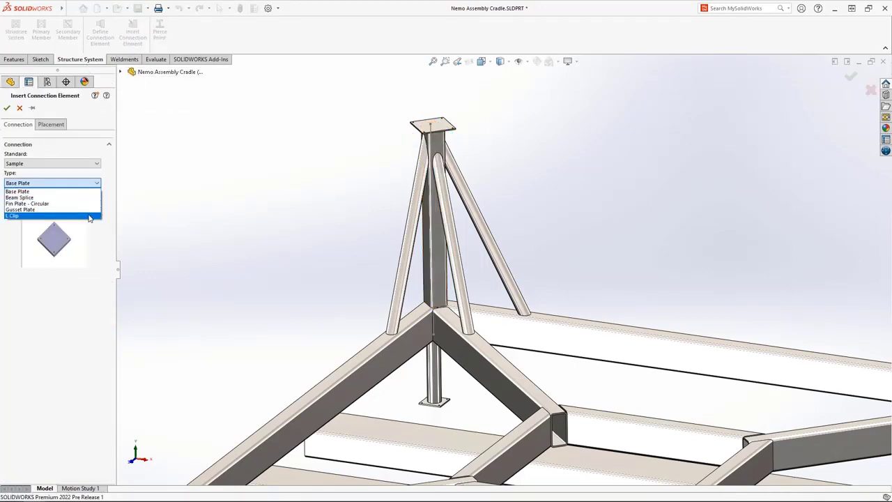
left_click(89, 216)
left_click(62, 127)
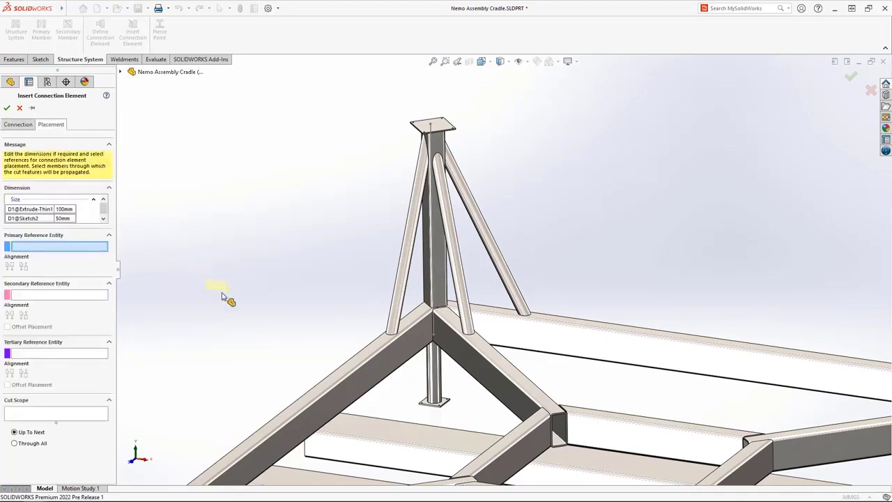
left_click(325, 408)
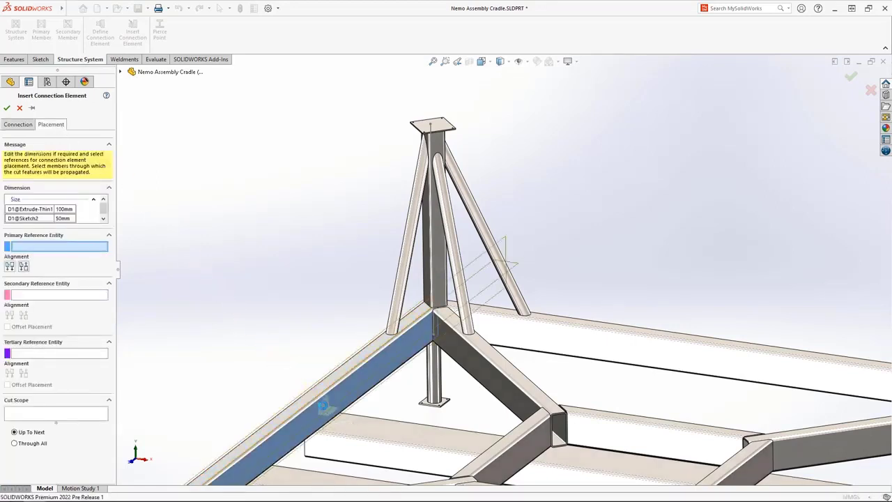
left_click(324, 408)
left_click(352, 429)
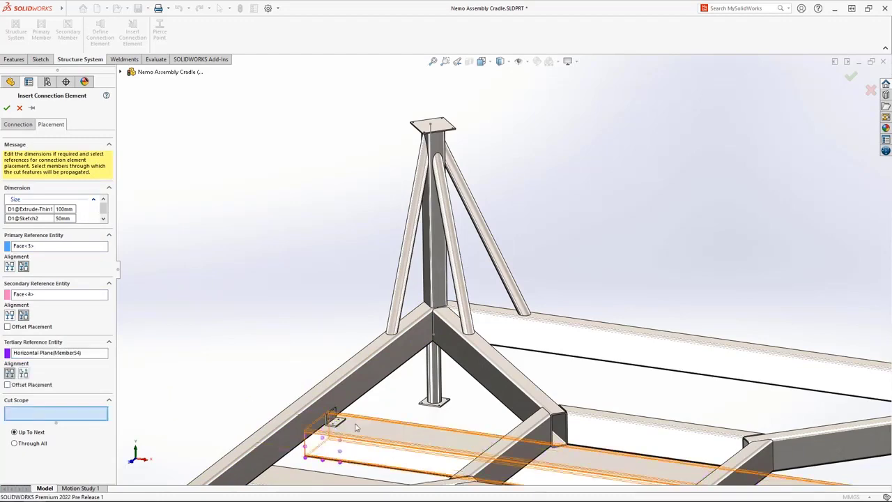
left_click(353, 422)
left_click(355, 395)
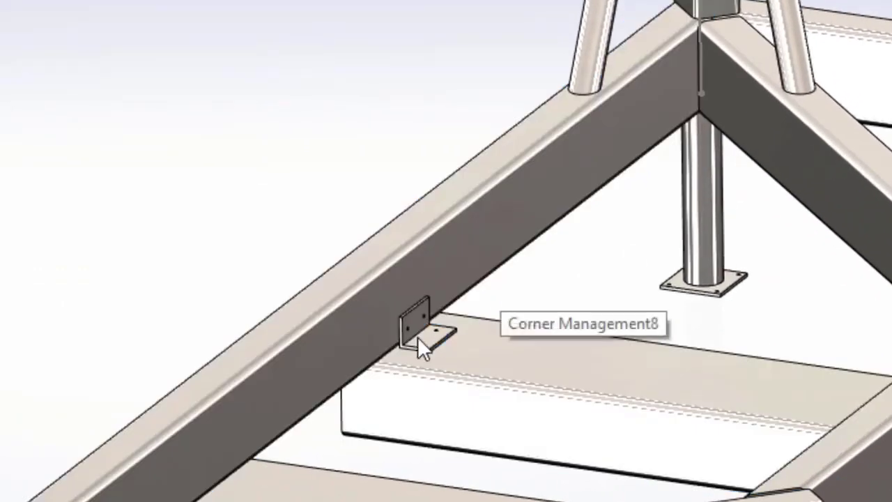
left_click(426, 339)
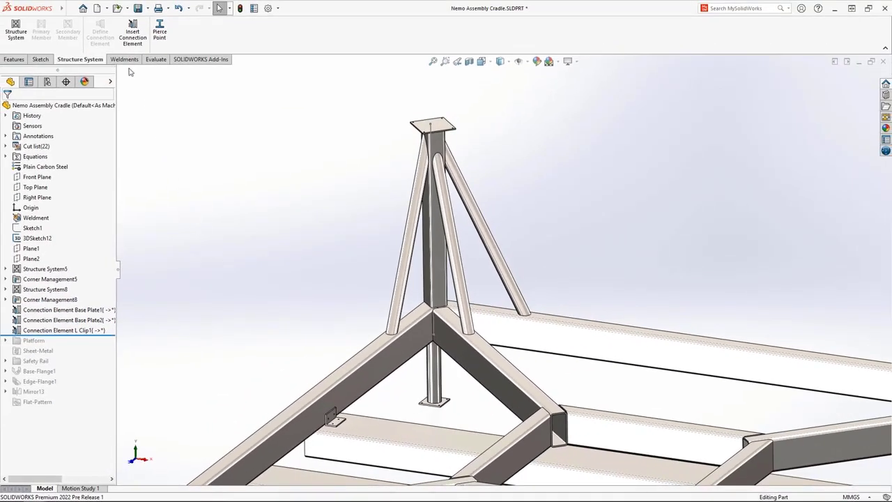
left_click(128, 63)
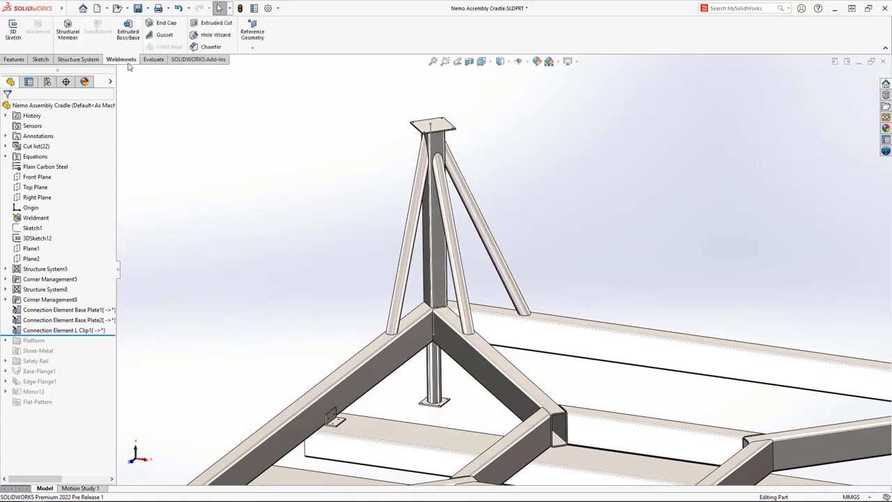
Cap the open cross-beam end with an End Cap (End cap2).
left_click(162, 24)
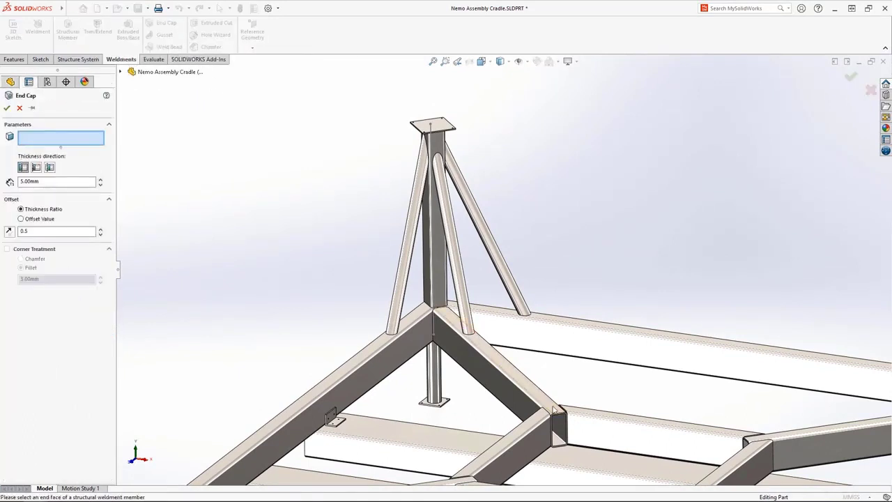
left_click(568, 422)
key("Return")
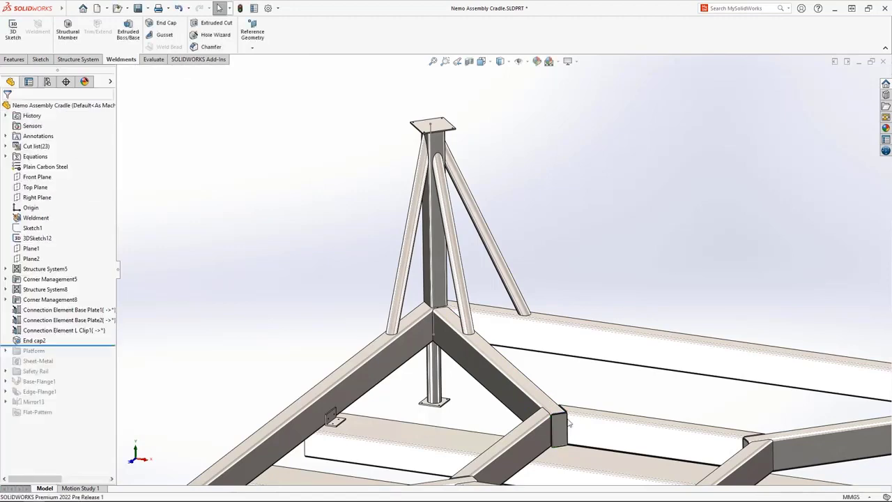
Mirror the vertical post, Base Plate, L Clip and End cap2 bodies across the Front and Right planes.
key("f")
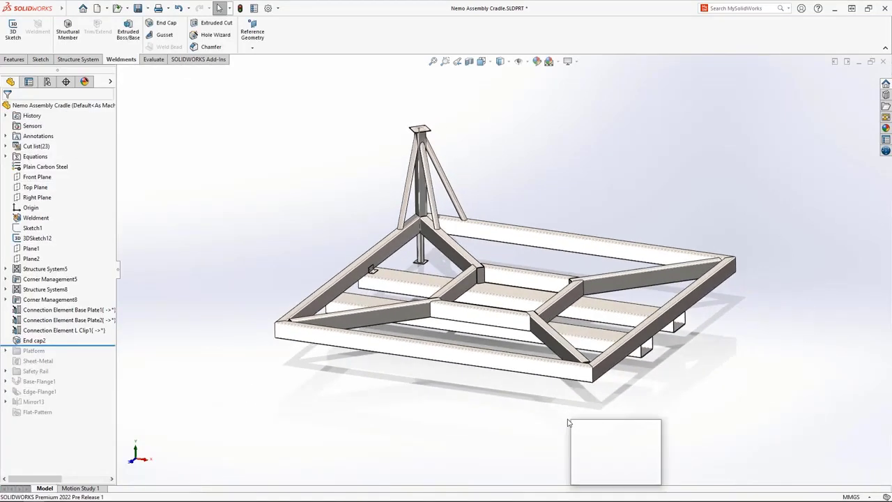
left_click(580, 461)
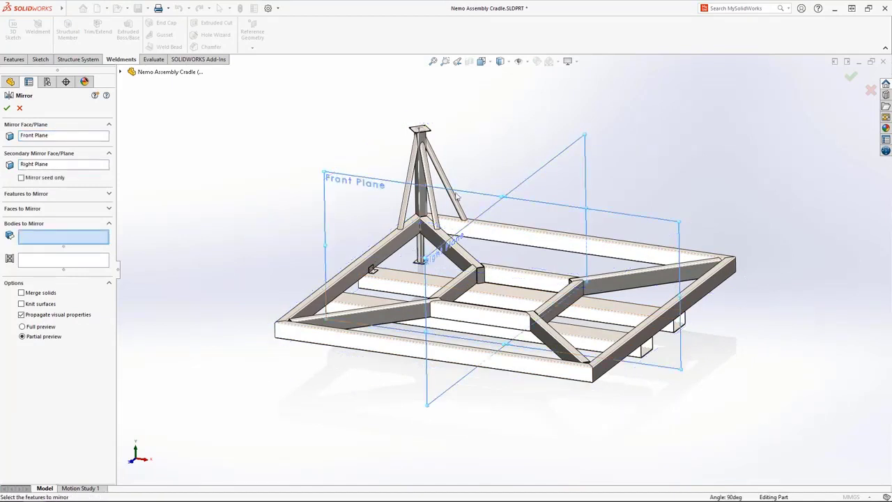
left_click(422, 255)
left_click(421, 265)
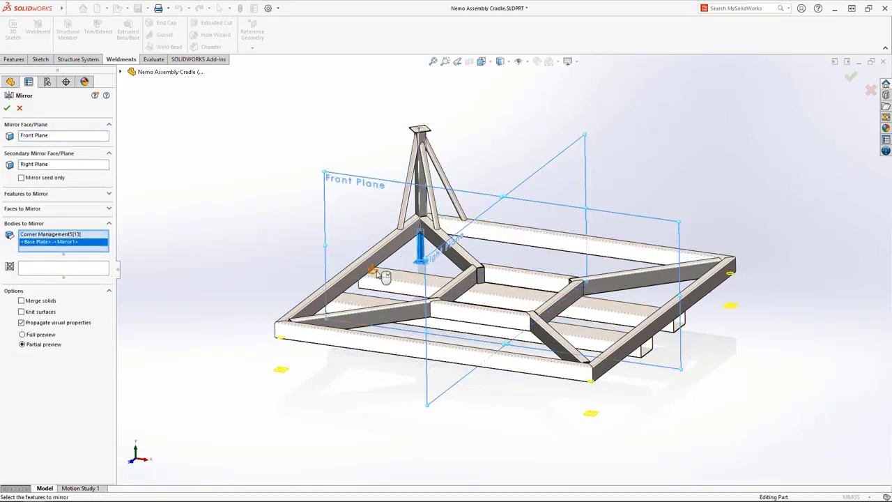
left_click(382, 275)
left_click(480, 277)
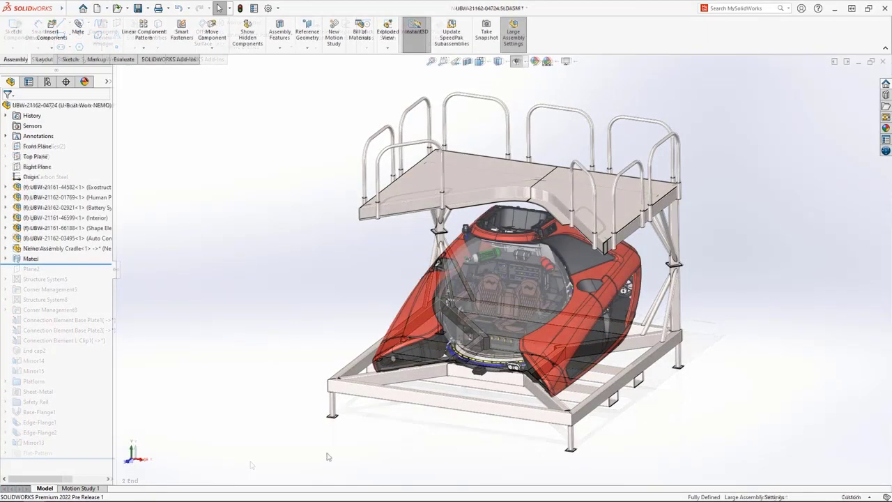
mouse_move(409, 439)
middle_mouse_down()
mouse_move(347, 427)
mouse_move(408, 419)
middle_mouse_up()
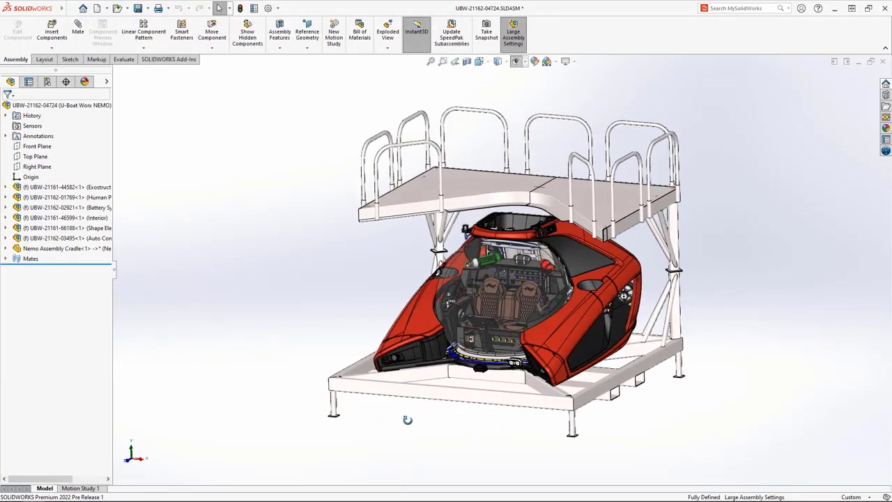